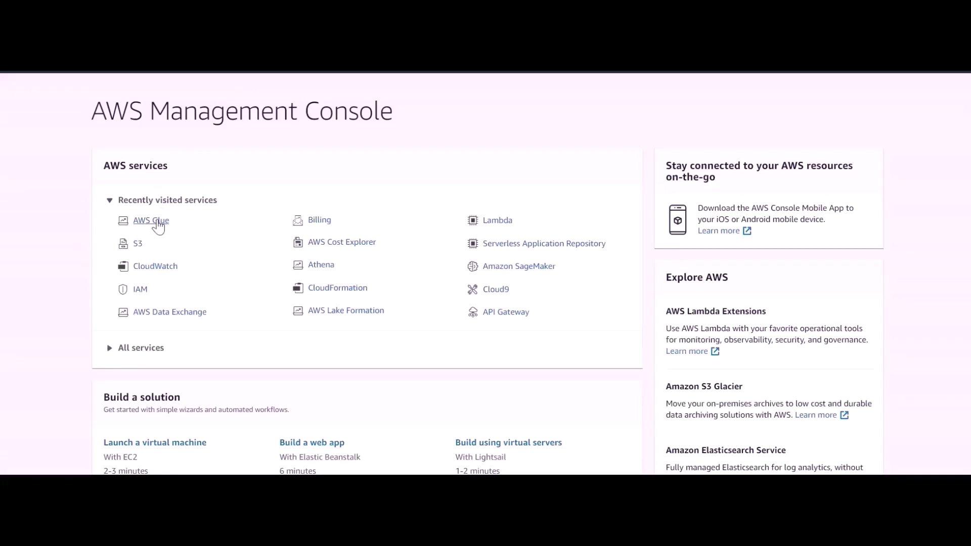
Step: Go to AWS Glue Studio's job management and create a new job from a blank graph
{"action": "left_click", "coordinate": [152, 220]}
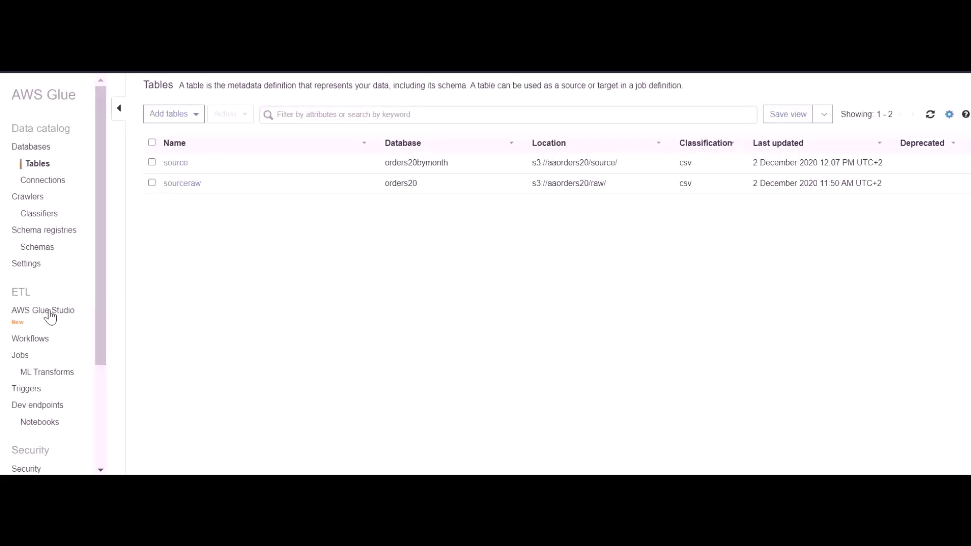
{"action": "left_click", "coordinate": [50, 318]}
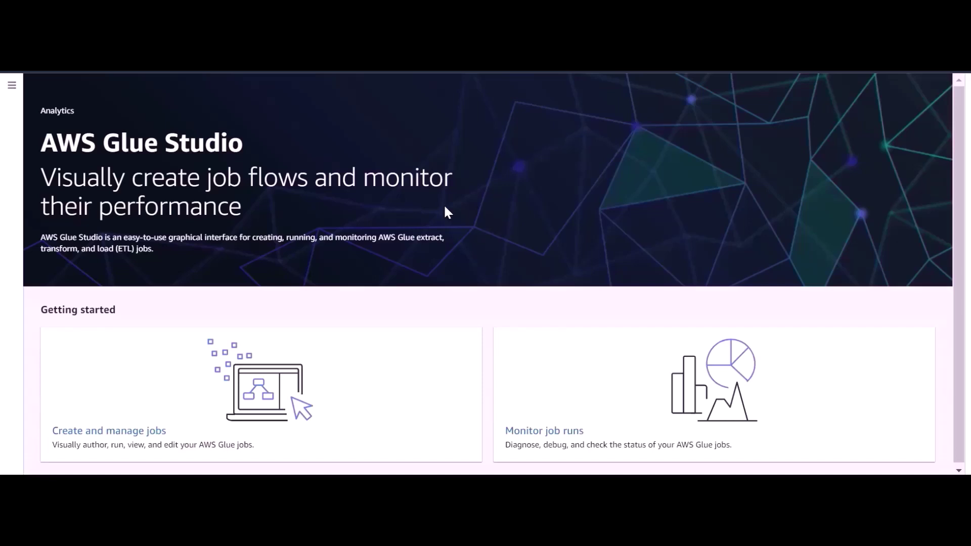
{"action": "left_click", "coordinate": [340, 405]}
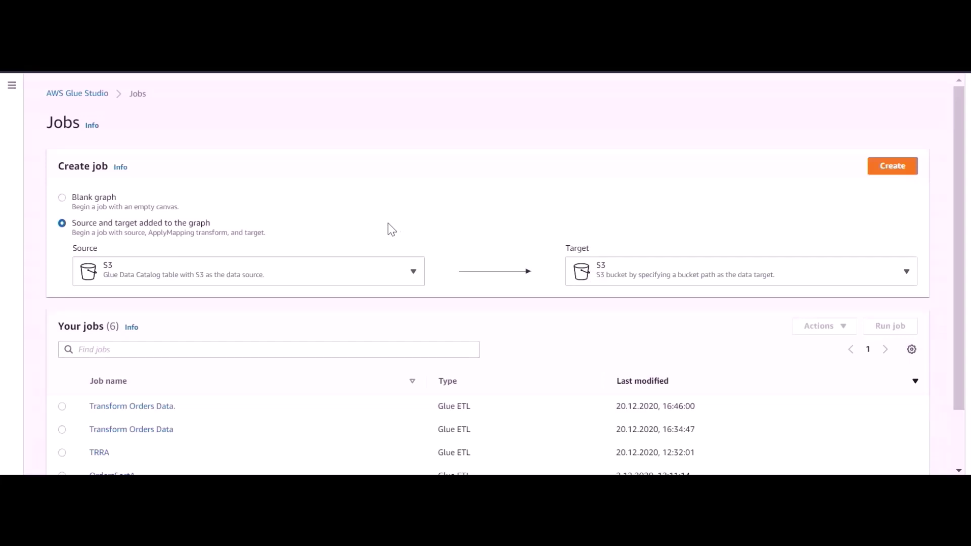
{"action": "left_click", "coordinate": [62, 199]}
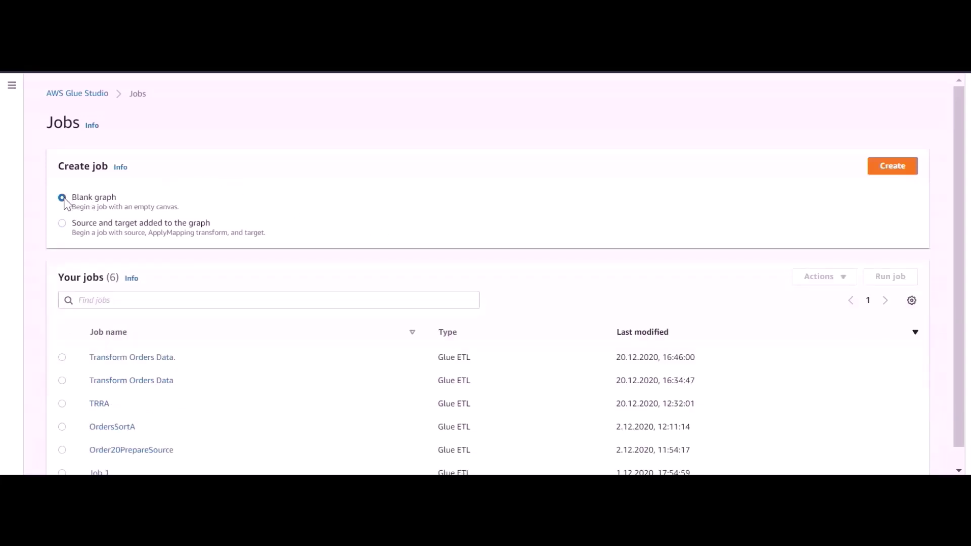
{"action": "left_click", "coordinate": [893, 167]}
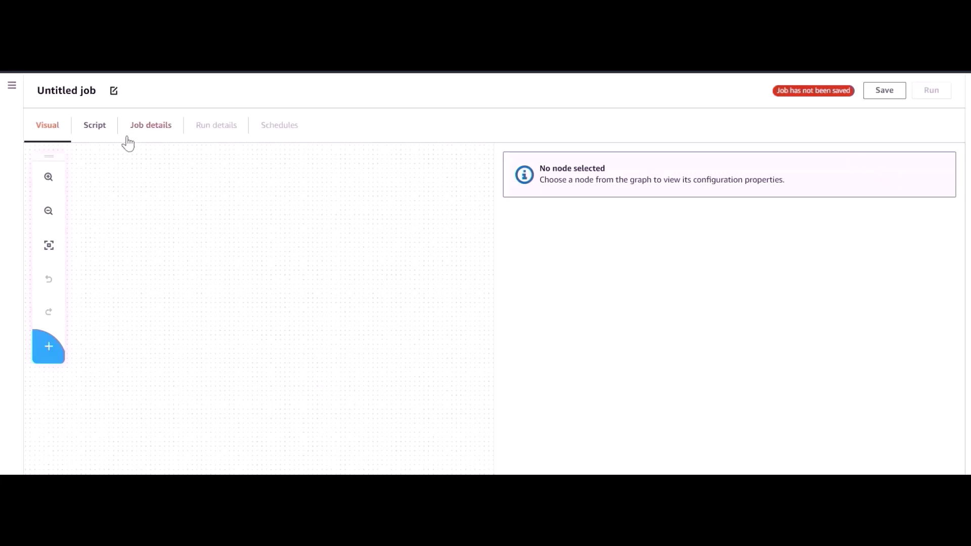
Step: Rename the untitled job as "Manage Orders Data"
{"action": "left_click", "coordinate": [114, 91]}
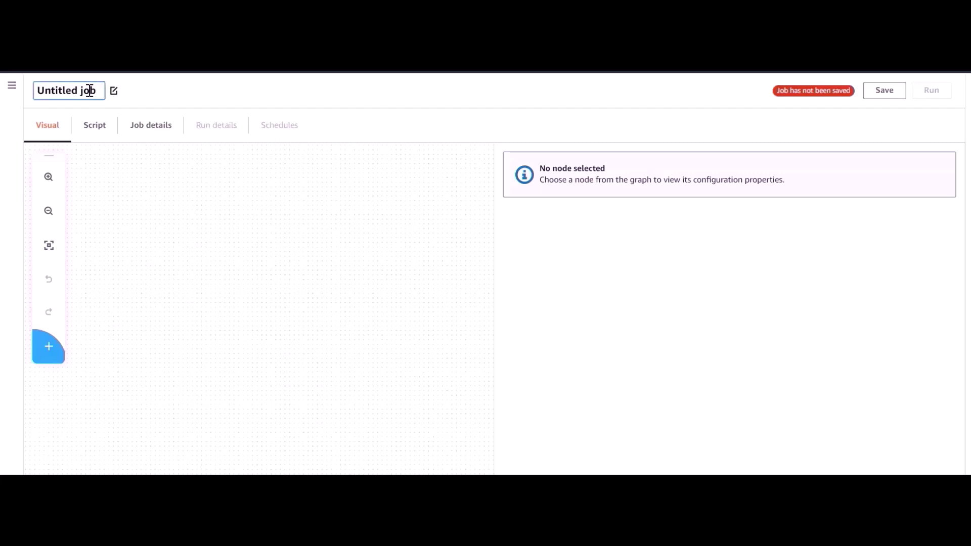
{"action": "triple_click", "coordinate": [90, 91]}
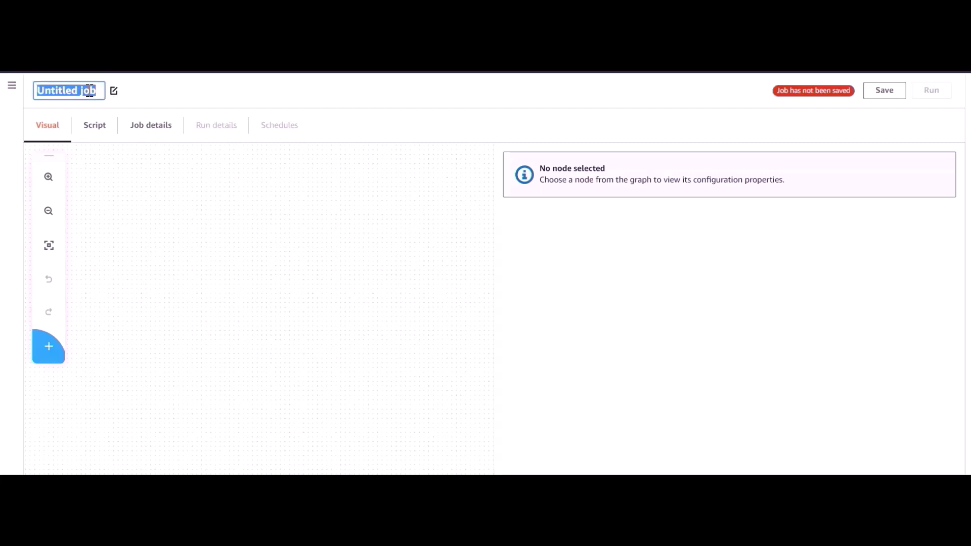
{"action": "type", "text": "Manage O"}
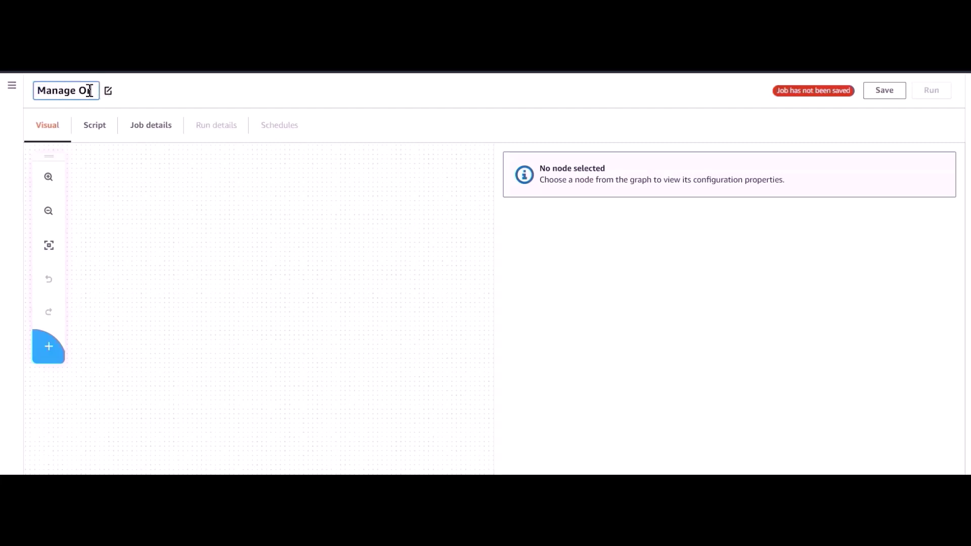
{"action": "type", "text": "rders Data"}
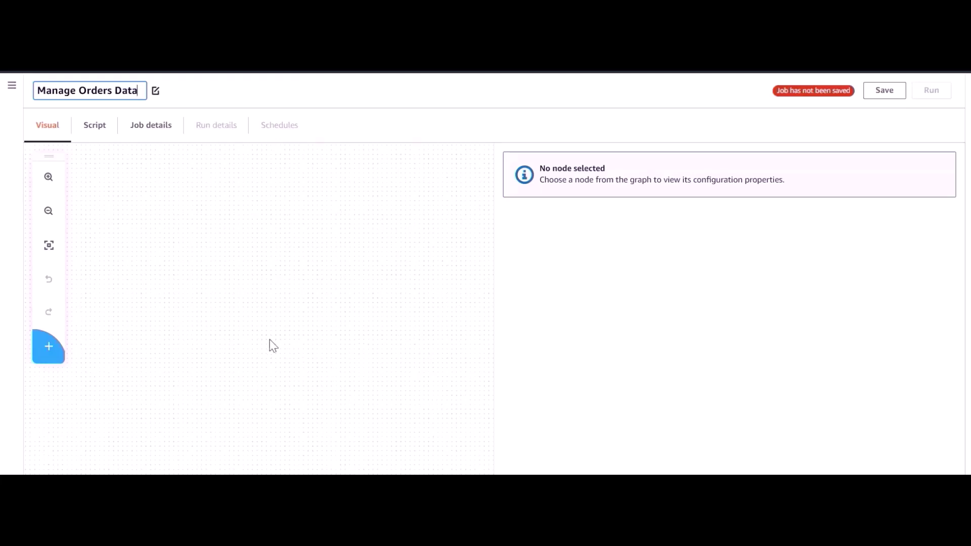
Step: Add a node to the empty graph, make it an S3 data source and name it "Orders Source"
{"action": "left_click", "coordinate": [49, 348]}
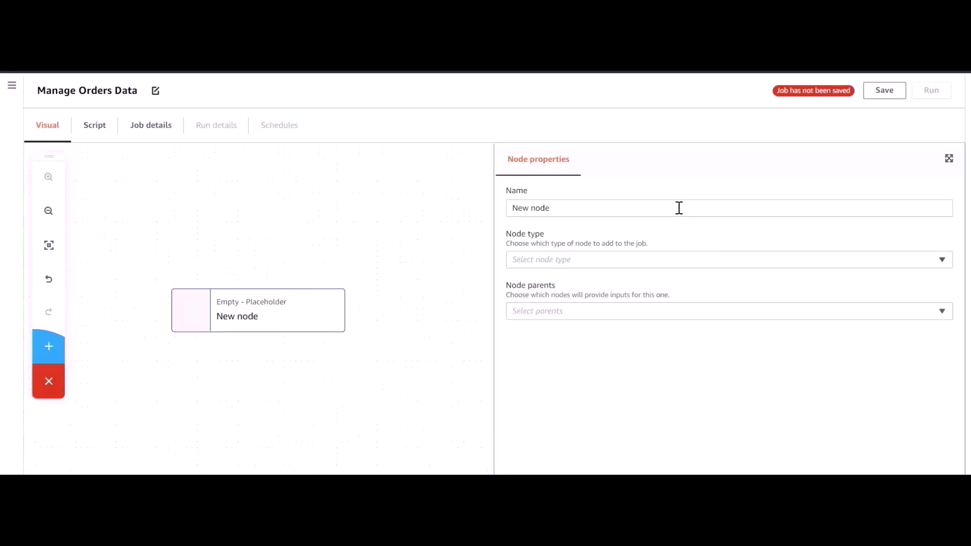
{"action": "left_click", "coordinate": [681, 264]}
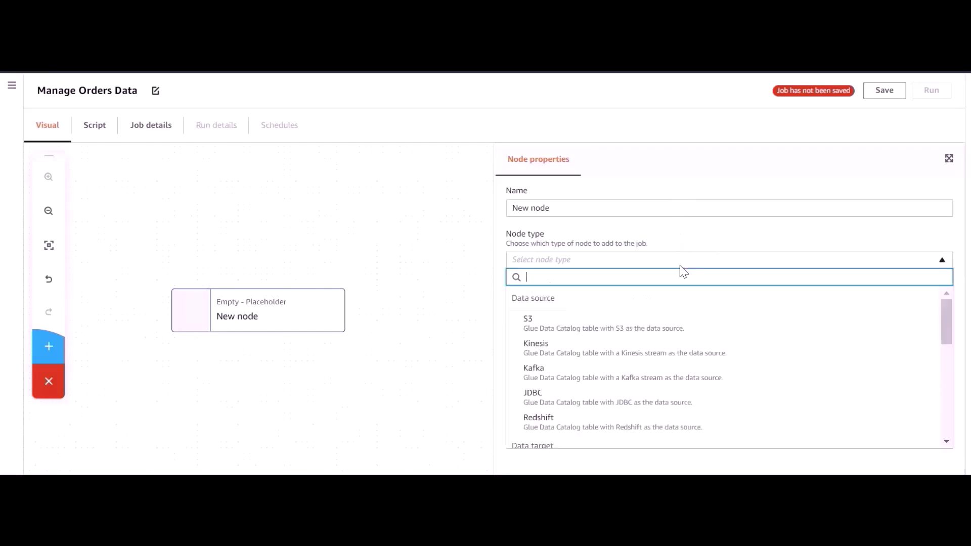
{"action": "left_click", "coordinate": [673, 330]}
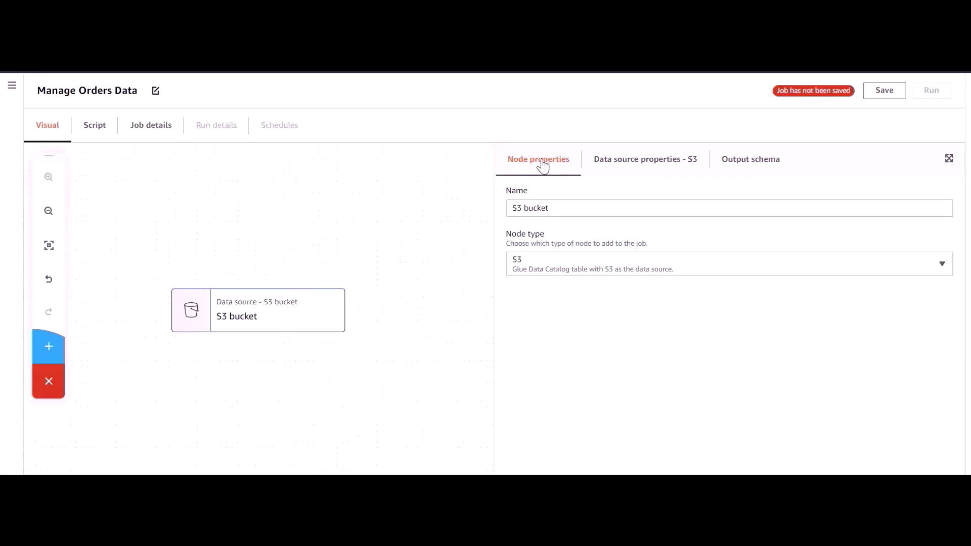
{"action": "triple_click", "coordinate": [575, 210]}
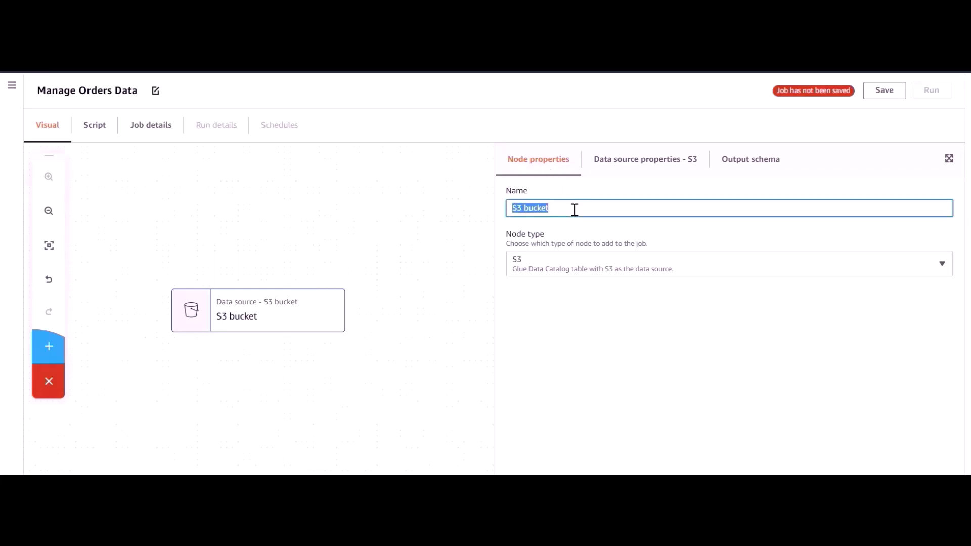
{"action": "type", "text": "Orders Source"}
Step: Set the Orders Source node's database to orders20bymonth and its table to source, and review its output schema
{"action": "left_click", "coordinate": [640, 162]}
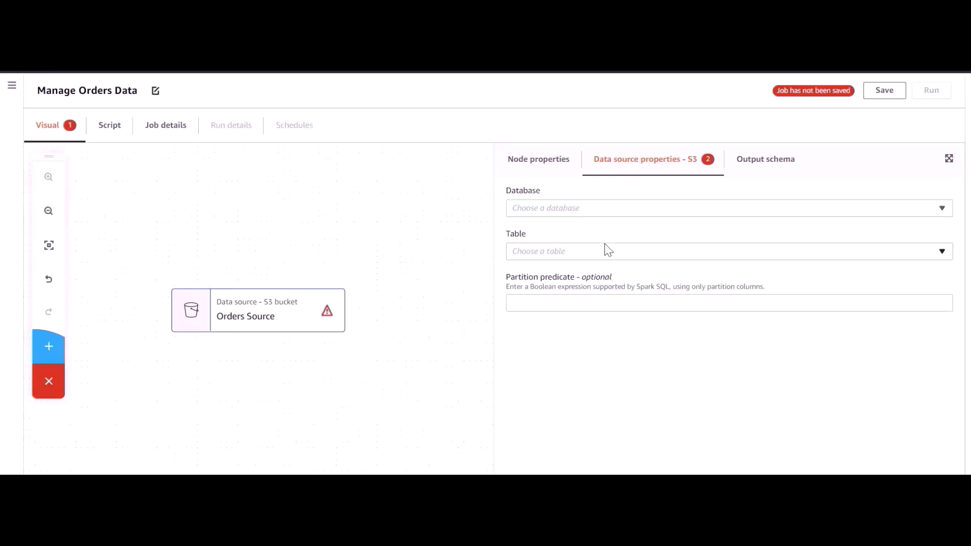
{"action": "left_click", "coordinate": [607, 210]}
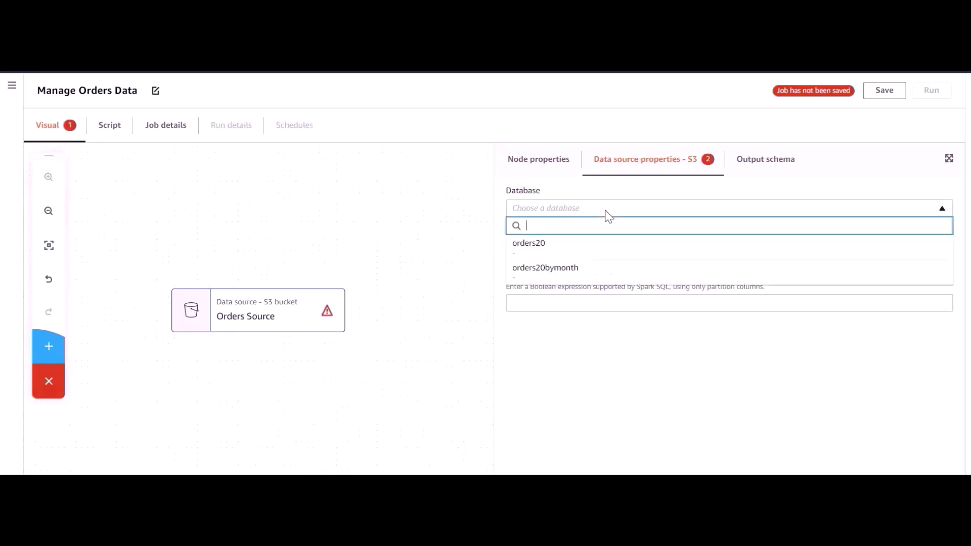
{"action": "left_click", "coordinate": [584, 274]}
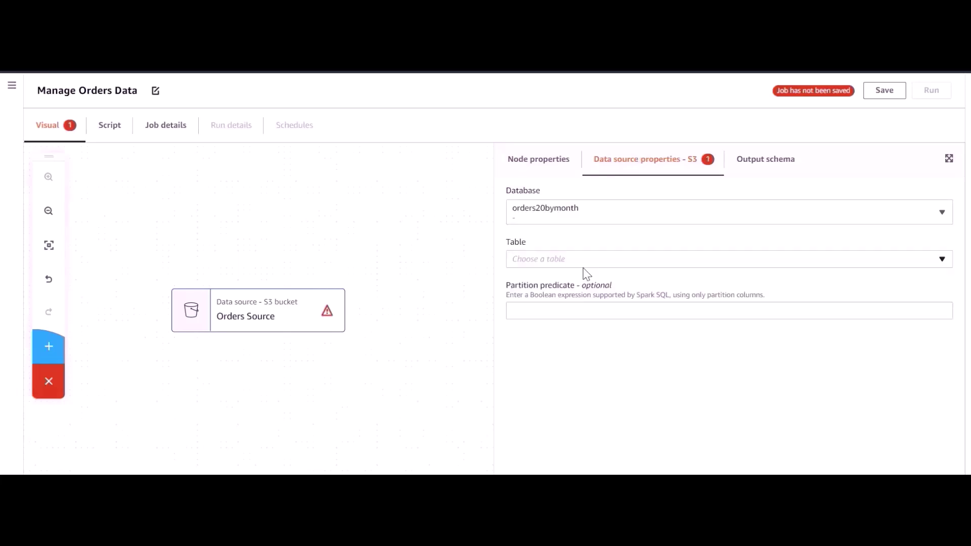
{"action": "left_click", "coordinate": [586, 264]}
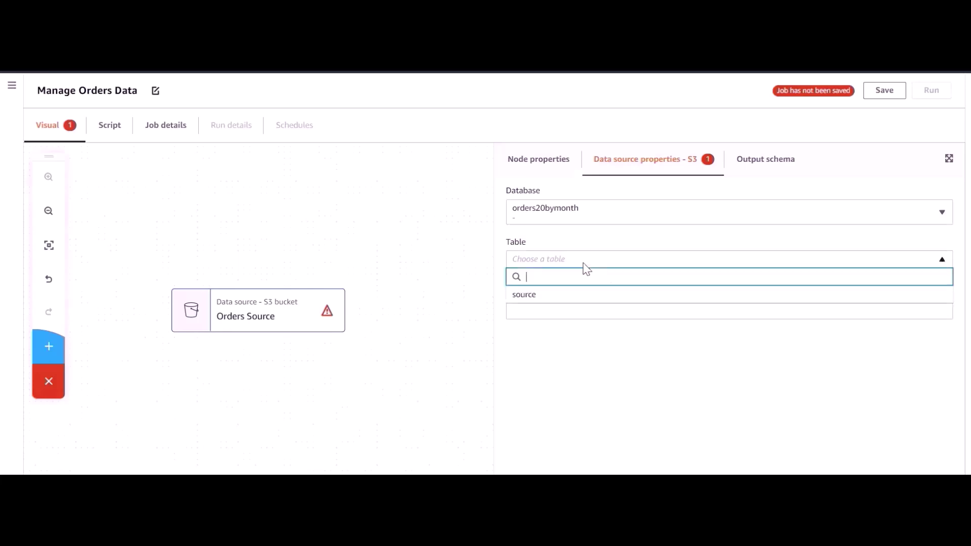
{"action": "left_click", "coordinate": [581, 296]}
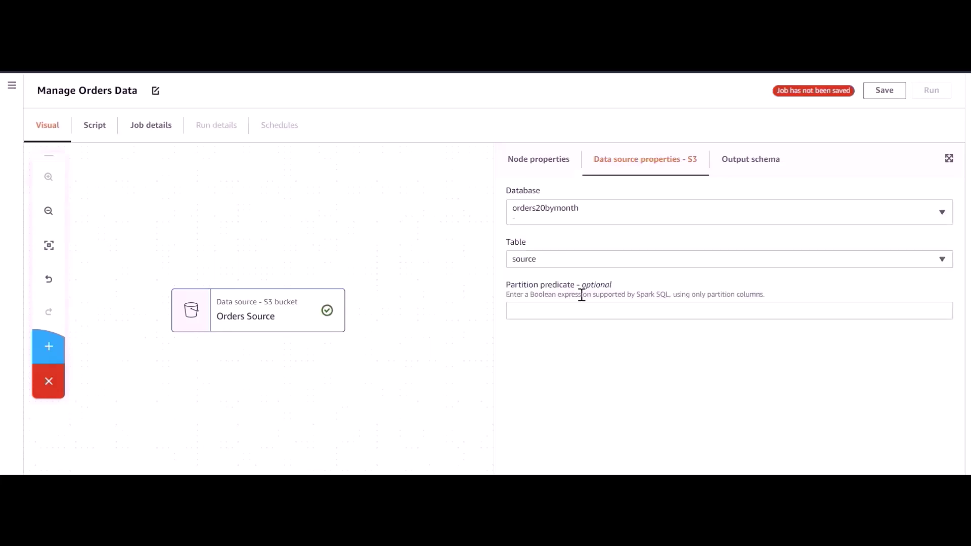
{"action": "left_click", "coordinate": [729, 172]}
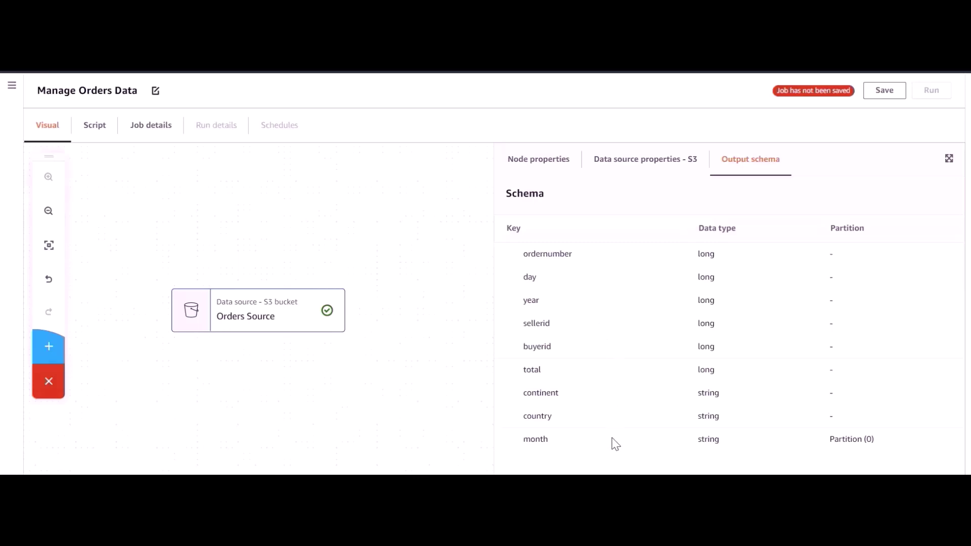
{"action": "left_click", "coordinate": [547, 173]}
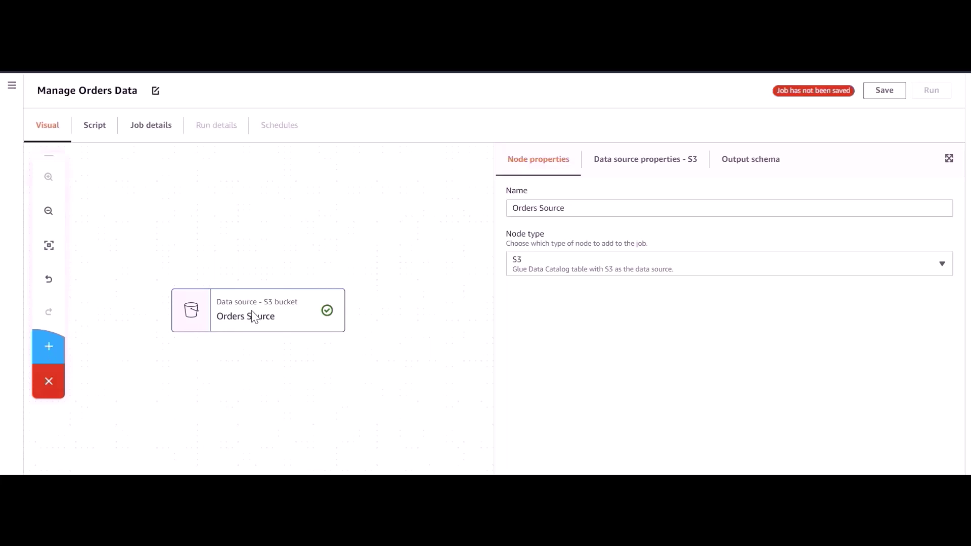
Step: Add a node after Orders Source, name it "Clean Data" and set its type to the DropFields transform
{"action": "left_click", "coordinate": [49, 349]}
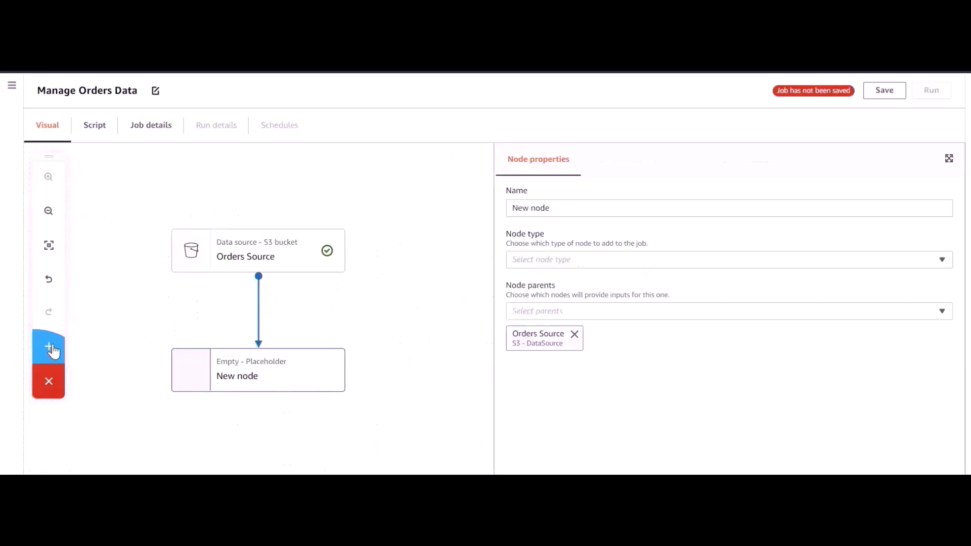
{"action": "triple_click", "coordinate": [557, 206]}
{"action": "type", "text": "C"}
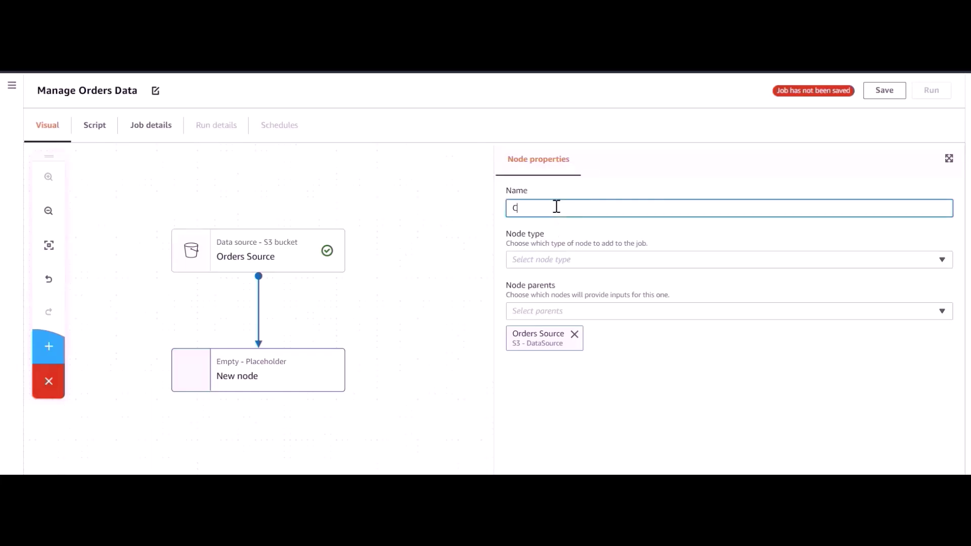
{"action": "type", "text": "lean Data"}
{"action": "left_click", "coordinate": [585, 262]}
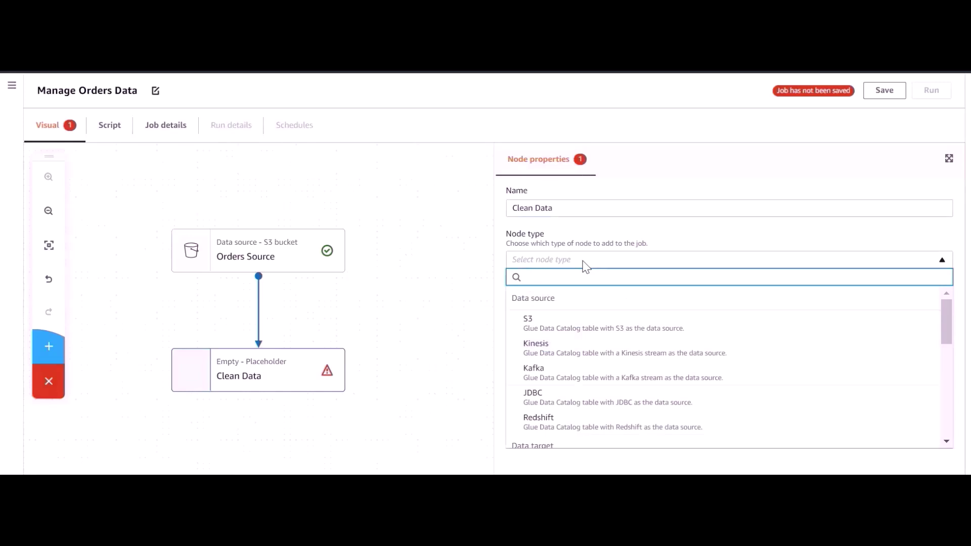
{"action": "left_click_drag", "start_coordinate": [946, 332], "coordinate": [956, 393]}
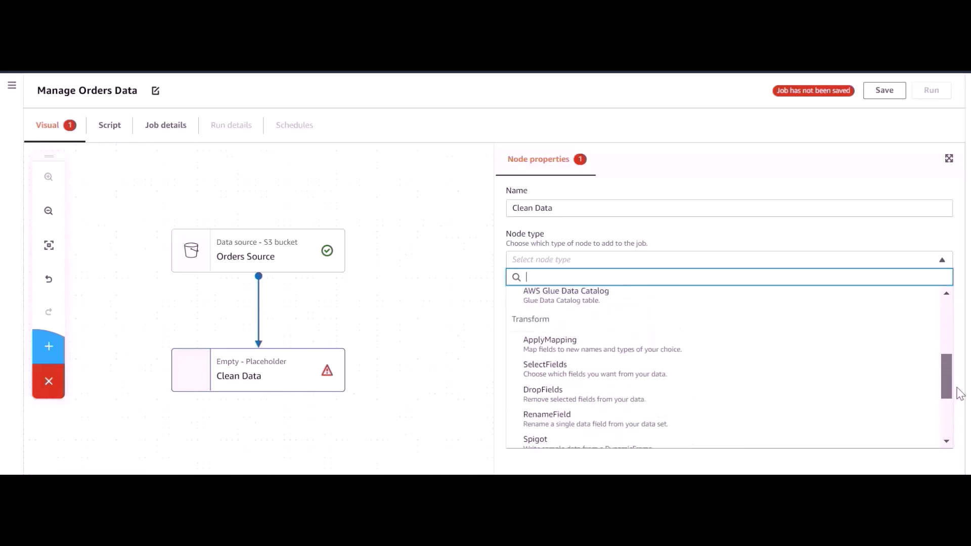
{"action": "left_click", "coordinate": [702, 405]}
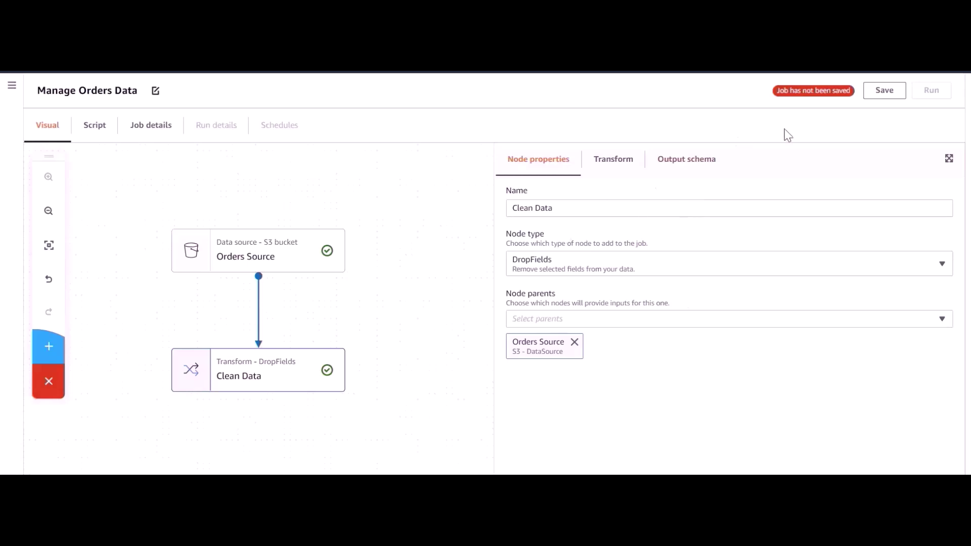
Step: Mark the sellerid and buyerid fields for removal in the Clean Data transform and check its output schema
{"action": "left_click", "coordinate": [704, 167]}
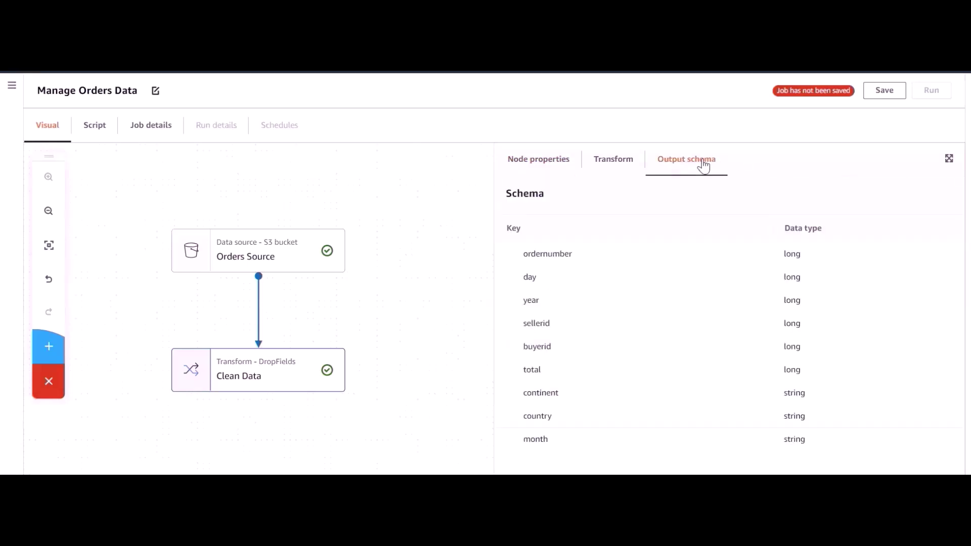
{"action": "left_click", "coordinate": [615, 172]}
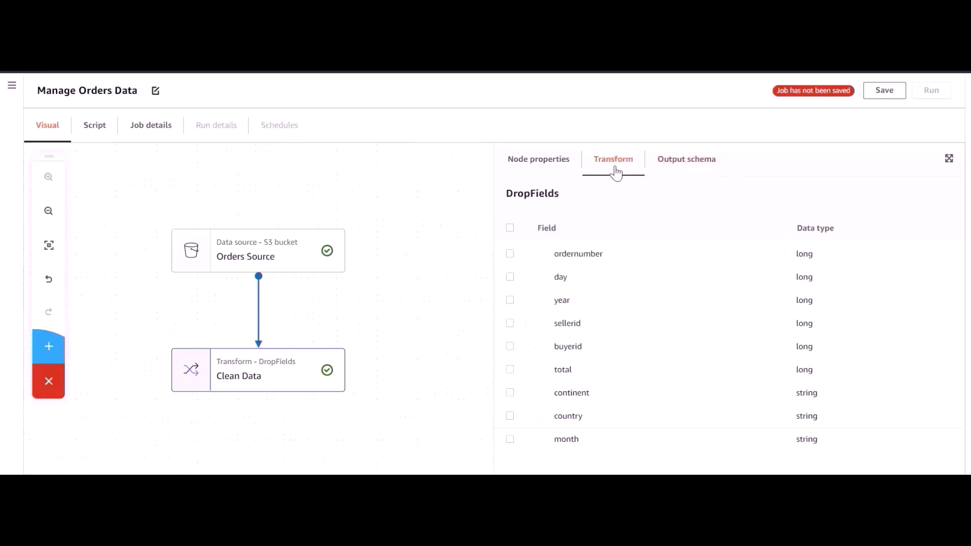
{"action": "left_click", "coordinate": [510, 323]}
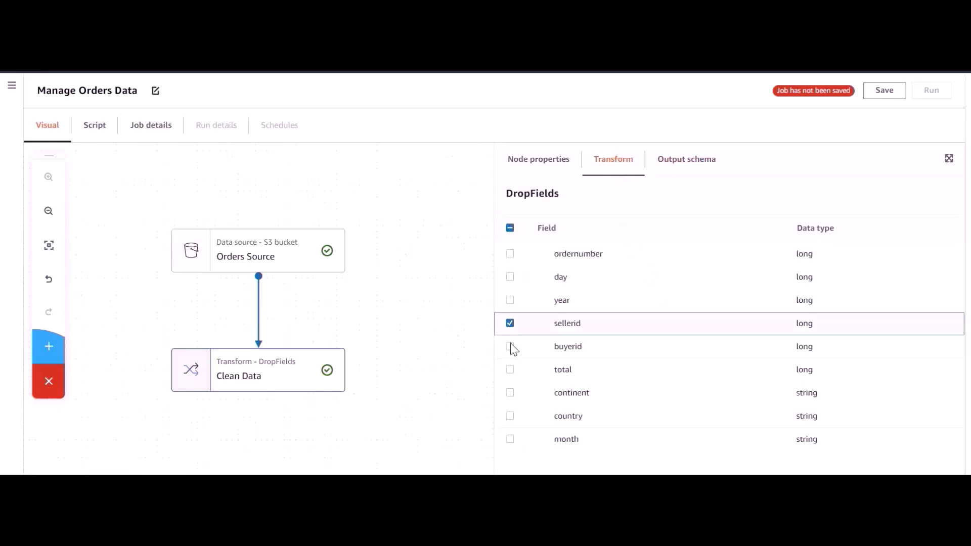
{"action": "left_click", "coordinate": [510, 347]}
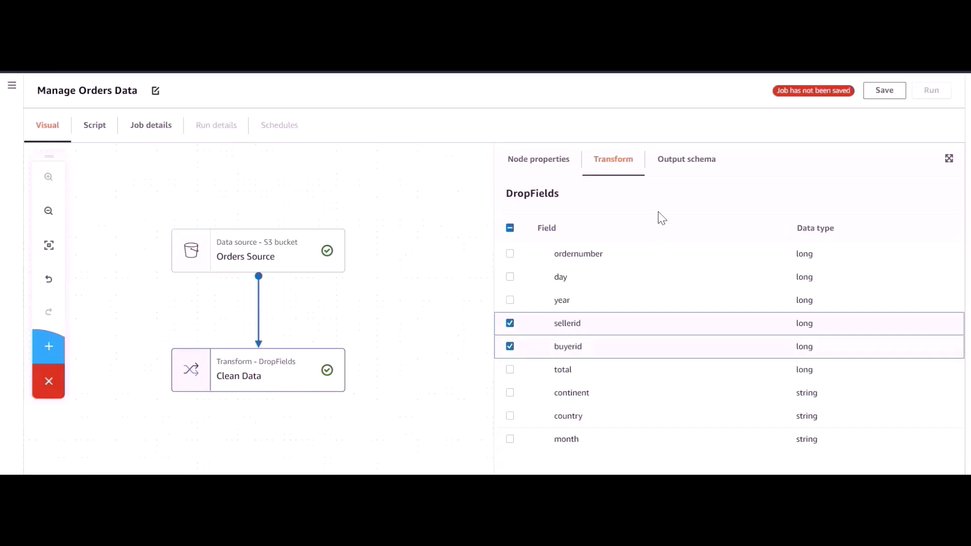
{"action": "left_click", "coordinate": [682, 165]}
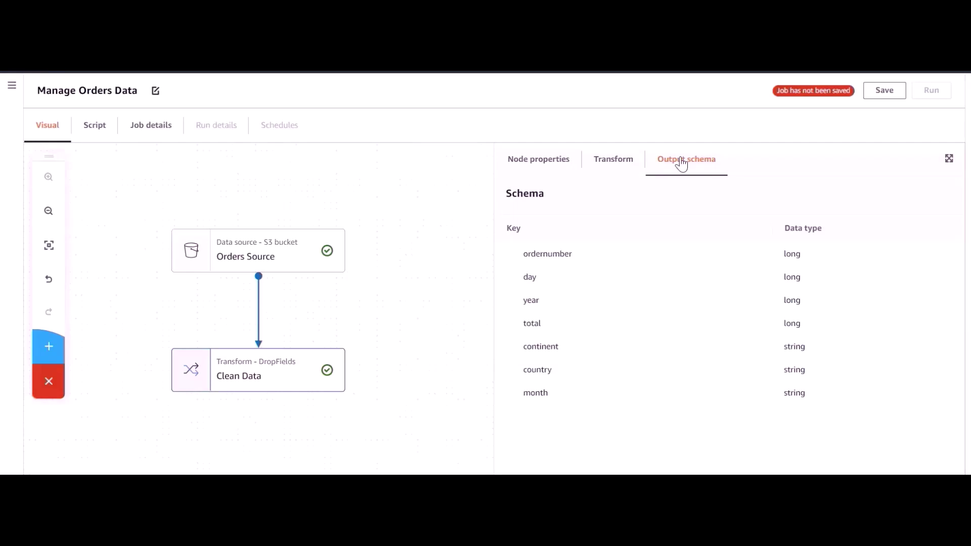
{"action": "left_click", "coordinate": [551, 165]}
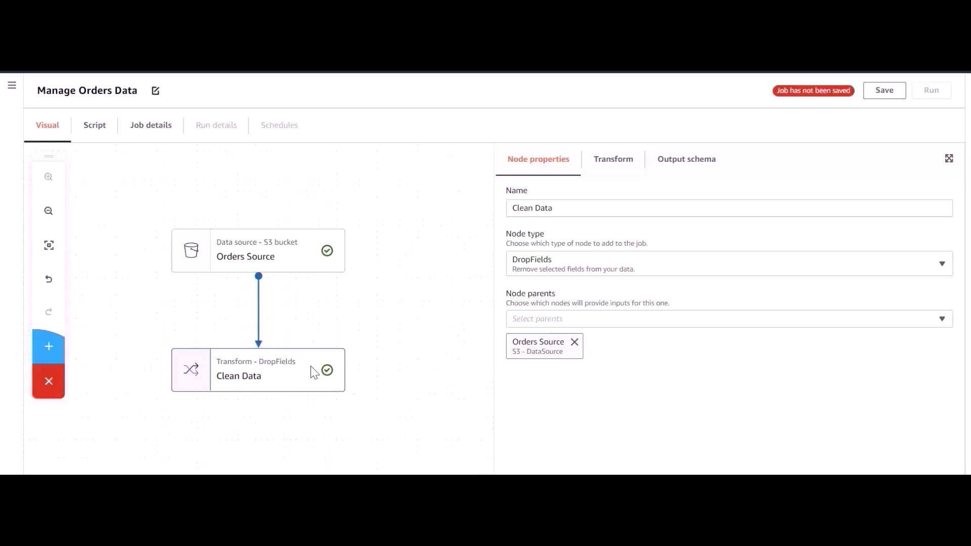
Step: Add a node after Clean Data, name it "Orders Target" and set its type to the S3 data target
{"action": "left_click", "coordinate": [49, 348]}
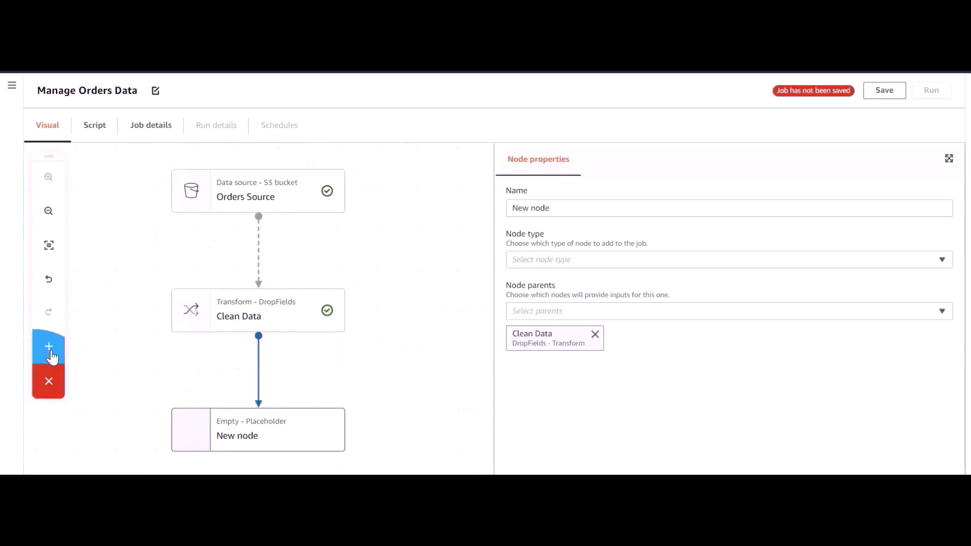
{"action": "double_click", "coordinate": [573, 206]}
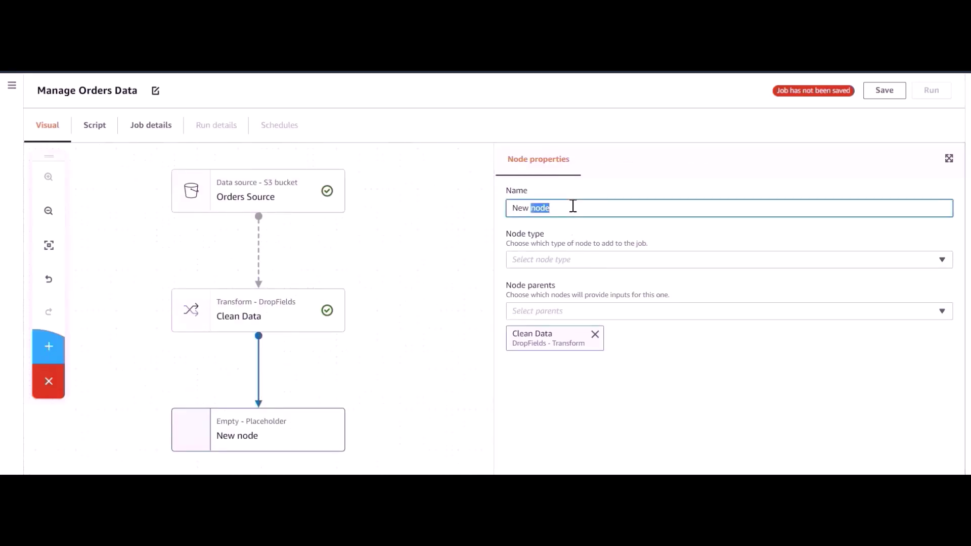
{"action": "key", "text": "ctrl+a"}
{"action": "type", "text": "Orders Target"}
{"action": "left_click", "coordinate": [609, 267]}
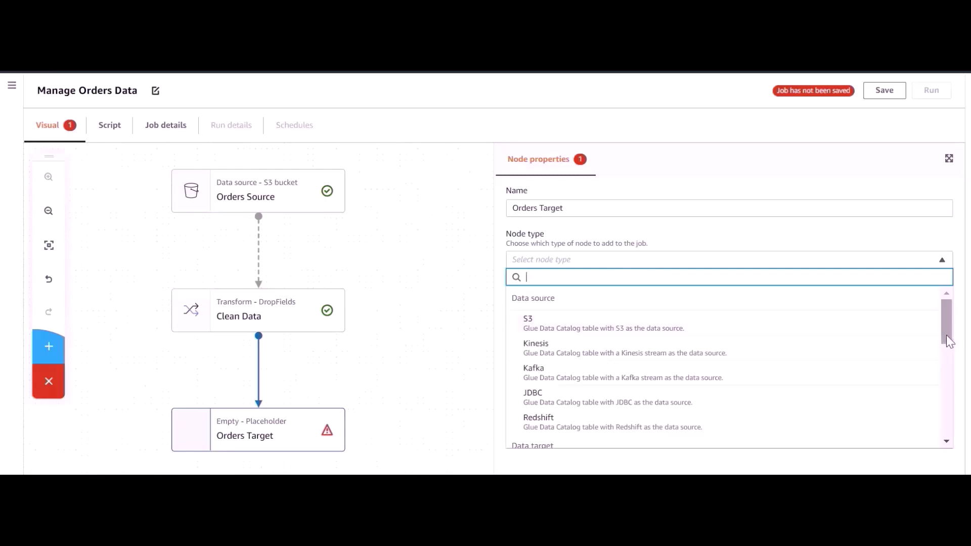
{"action": "left_click_drag", "start_coordinate": [947, 335], "coordinate": [937, 378]}
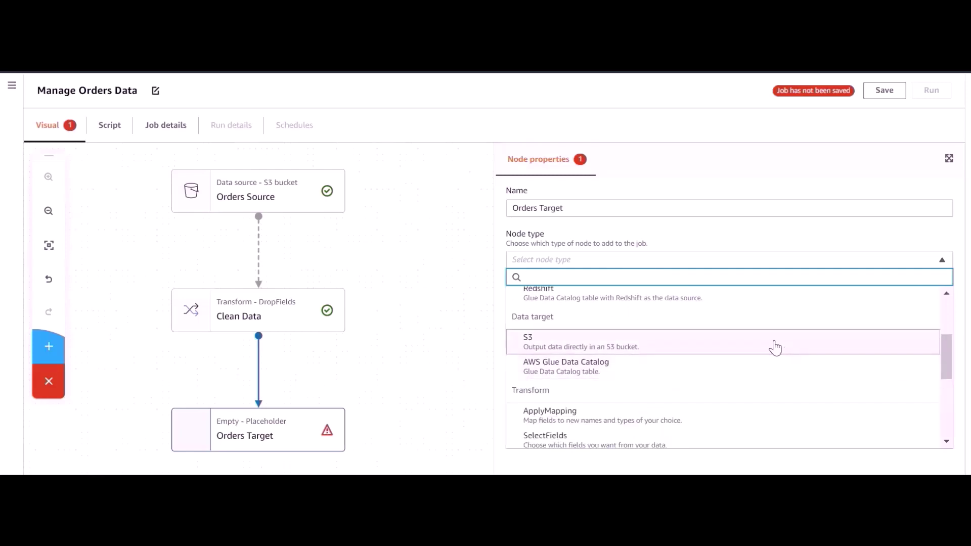
{"action": "left_click", "coordinate": [776, 347]}
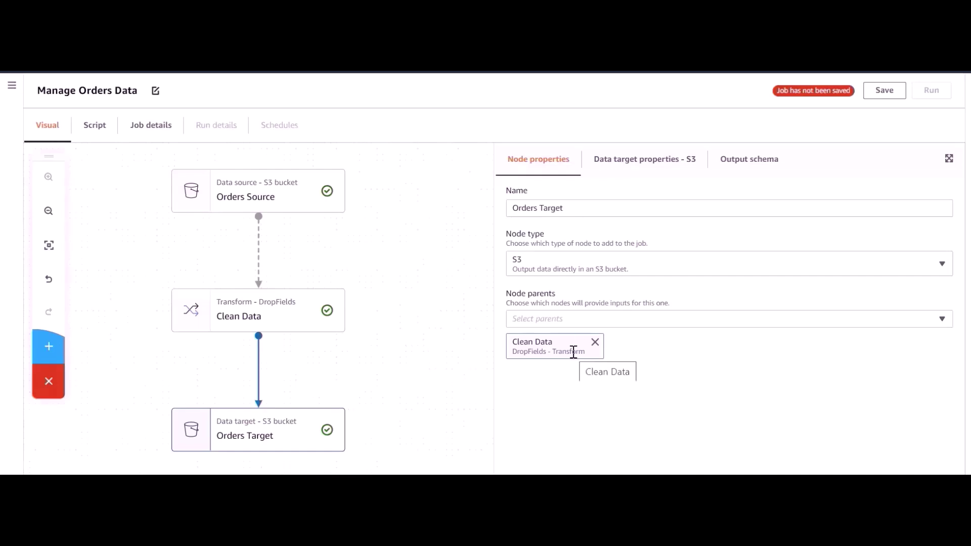
Step: Set the Orders Target output format to Parquet and its S3 target location to s3://aaorders20/set/
{"action": "left_click", "coordinate": [646, 168]}
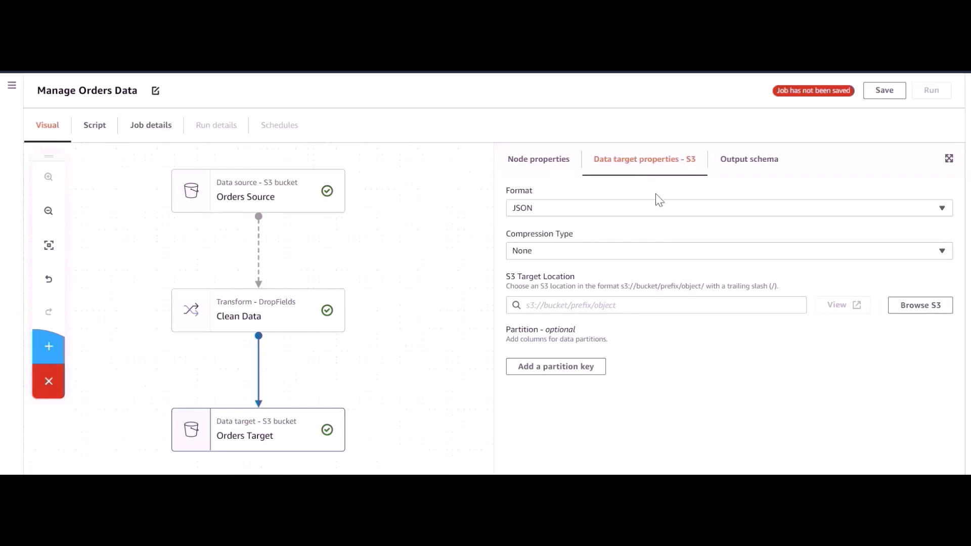
{"action": "left_click", "coordinate": [663, 215]}
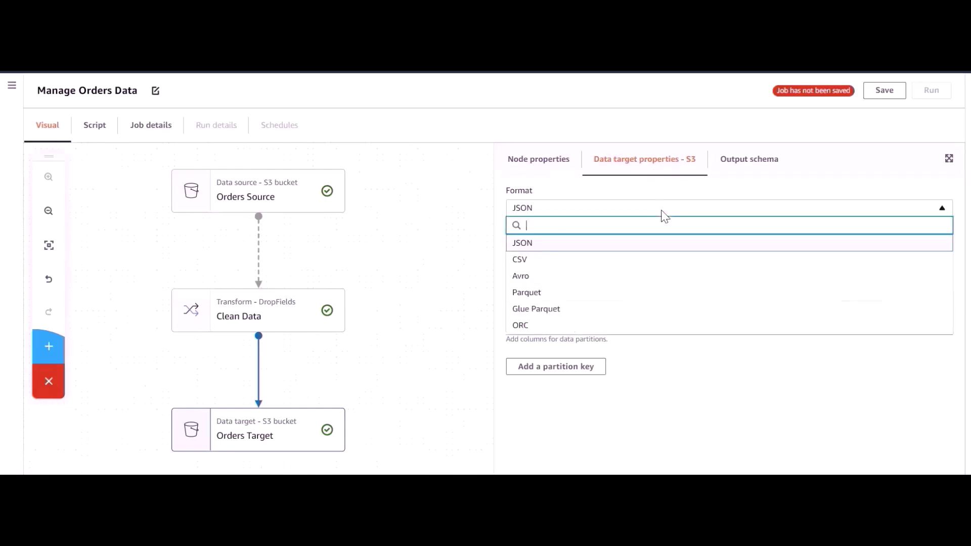
{"action": "left_click", "coordinate": [666, 296]}
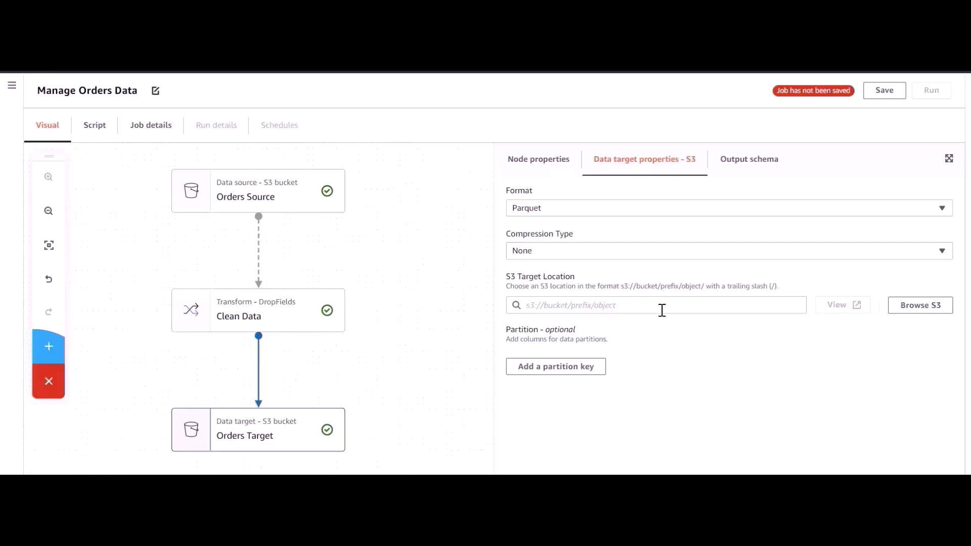
{"action": "left_click", "coordinate": [663, 309]}
{"action": "type", "text": "s3://aaorders20/source/"}
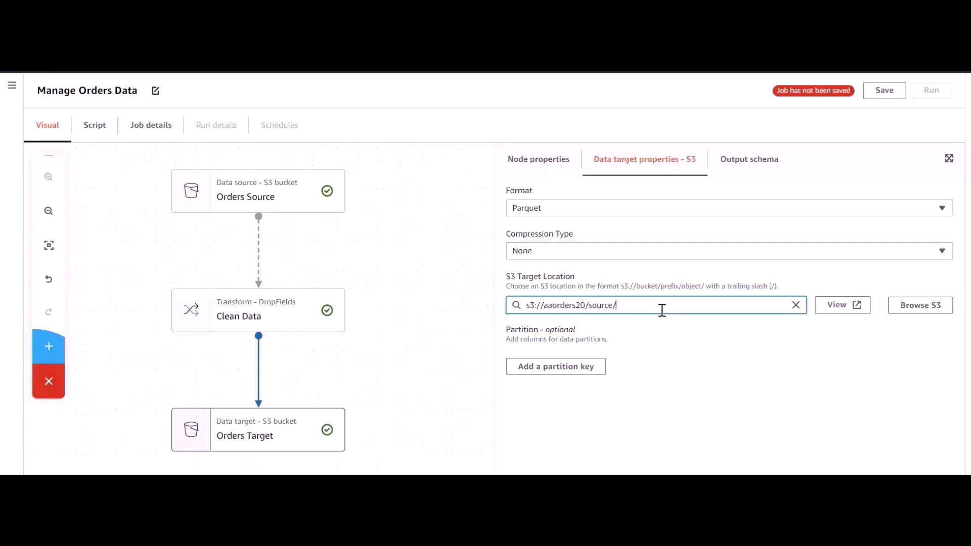
{"action": "key", "text": "BackSpace"}
{"action": "key", "text": "BackSpace"}
{"action": "key", "text": "BackSpace"}
{"action": "key", "text": "BackSpace"}
{"action": "key", "text": "BackSpace"}
{"action": "key", "text": "BackSpace"}
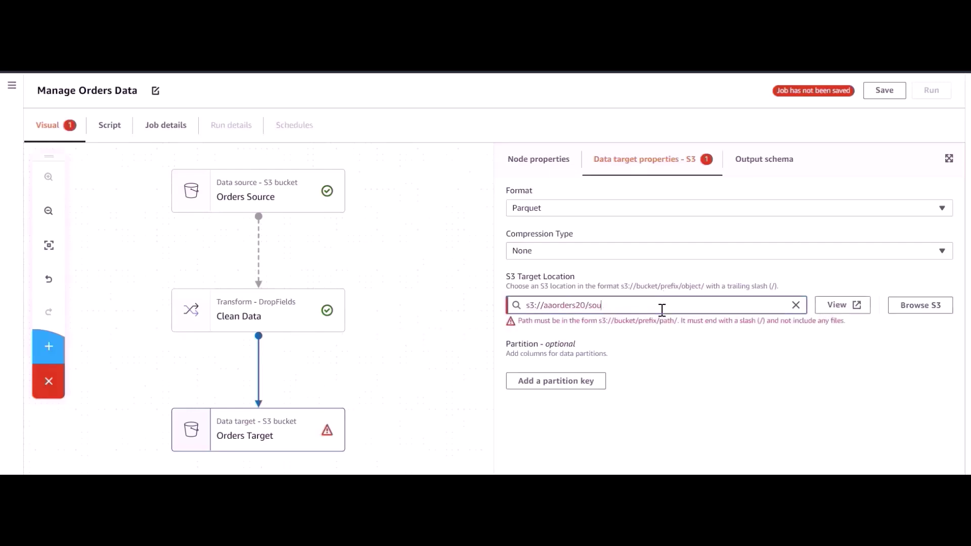
{"action": "type", "text": "et/"}
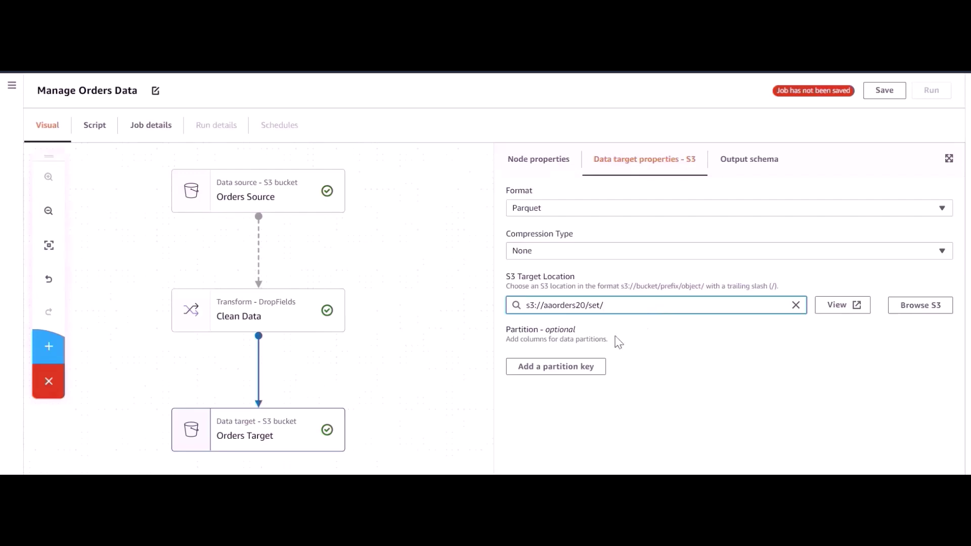
Step: Add a partition key to the Orders Target output and set it to the continent column
{"action": "left_click", "coordinate": [579, 374]}
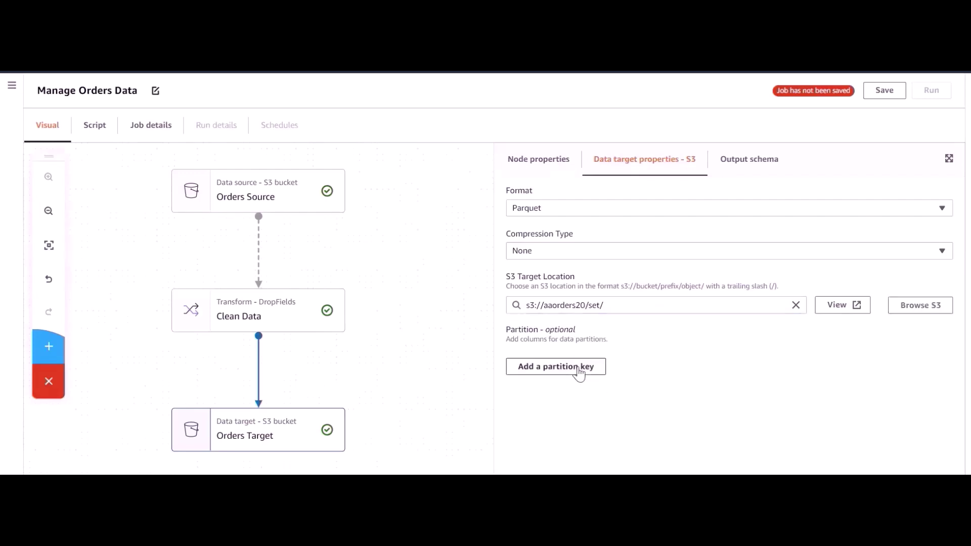
{"action": "left_click", "coordinate": [579, 374]}
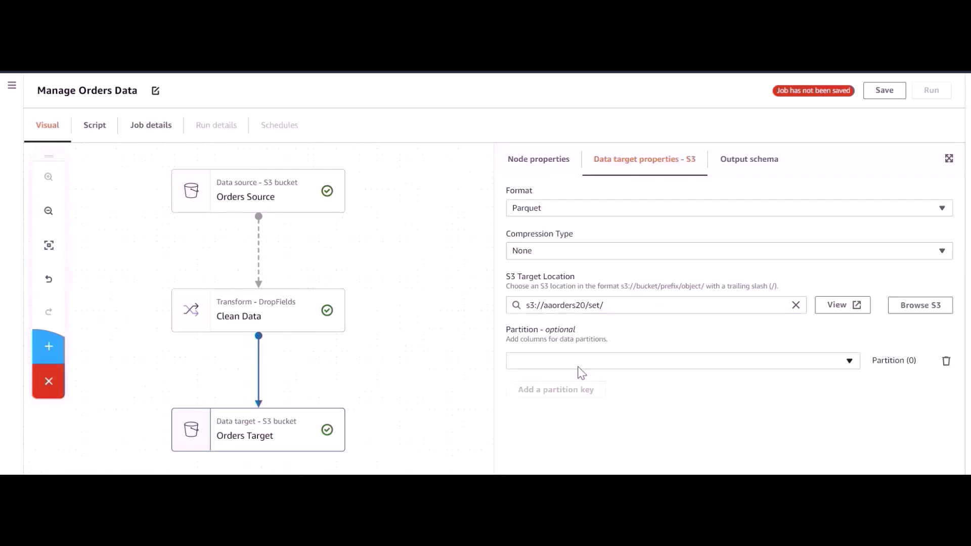
{"action": "left_click", "coordinate": [852, 363]}
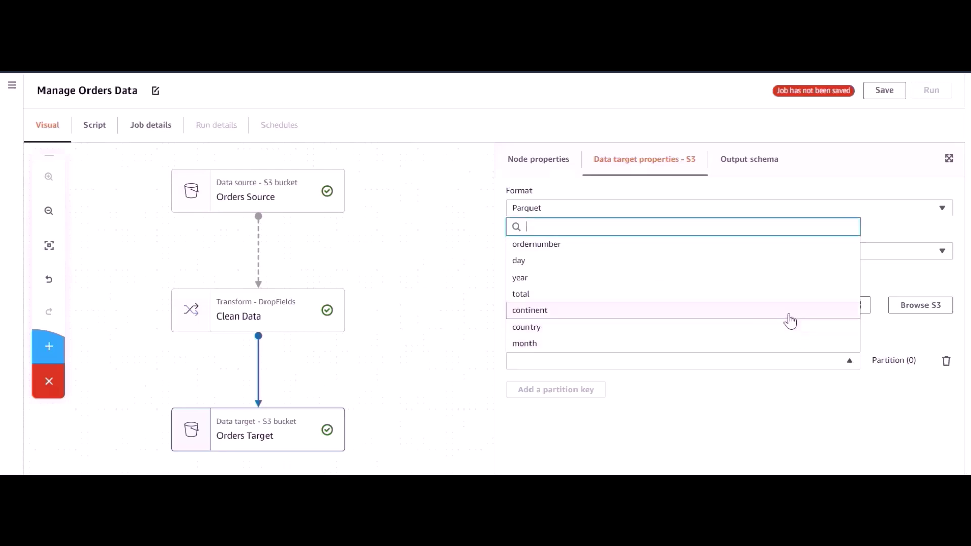
{"action": "left_click", "coordinate": [790, 312]}
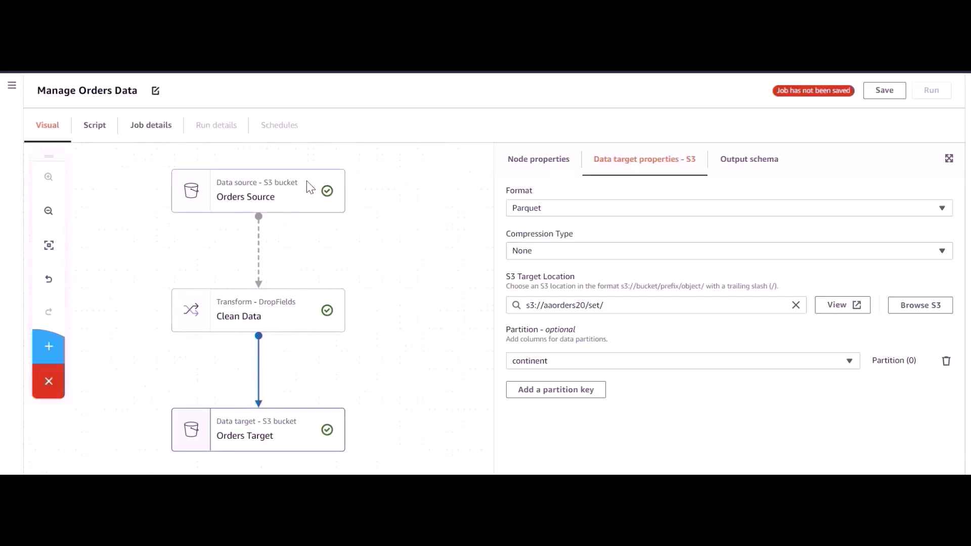
Step: Assign the GlueStudioRole IAM role in the job details and review the remaining basic properties
{"action": "left_click", "coordinate": [151, 133]}
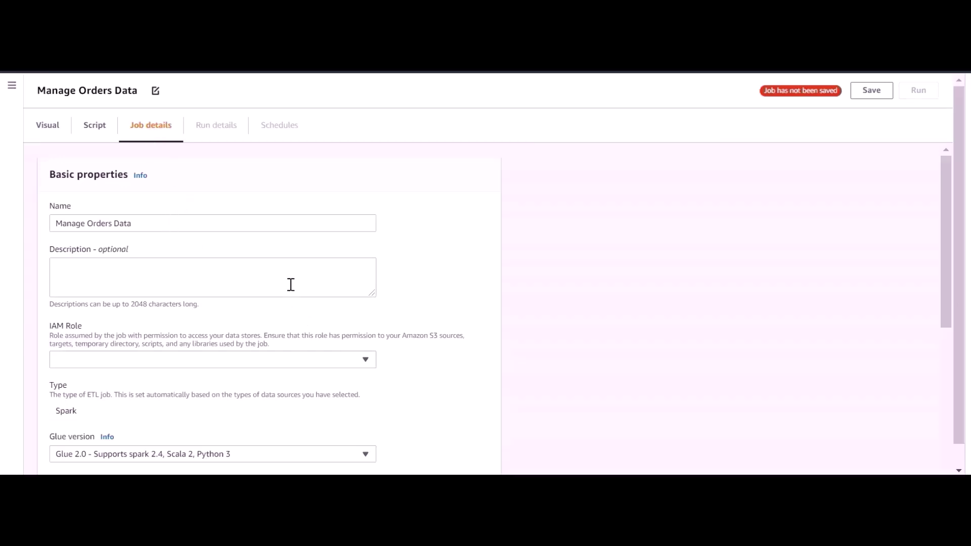
{"action": "left_click", "coordinate": [365, 362]}
{"action": "type", "text": "glue"}
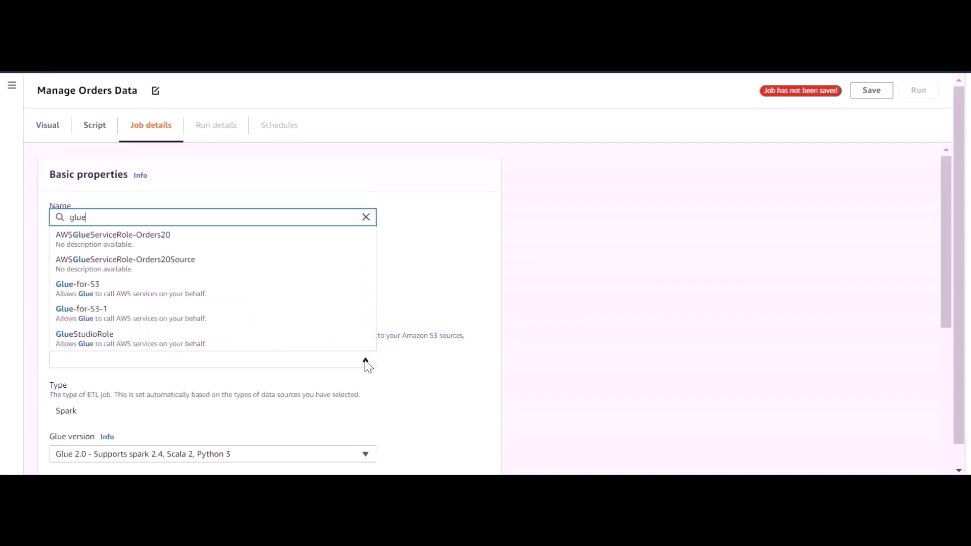
{"action": "type", "text": "st"}
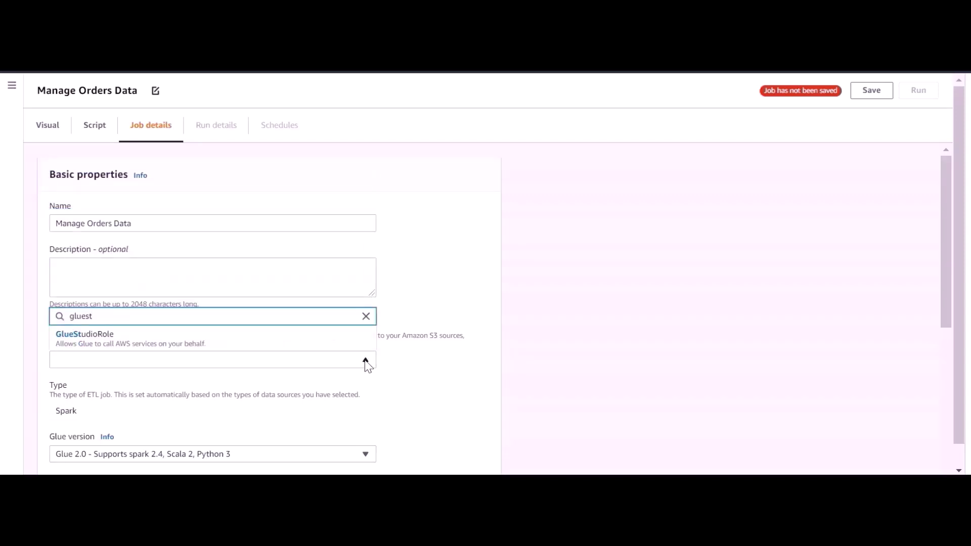
{"action": "left_click", "coordinate": [248, 339]}
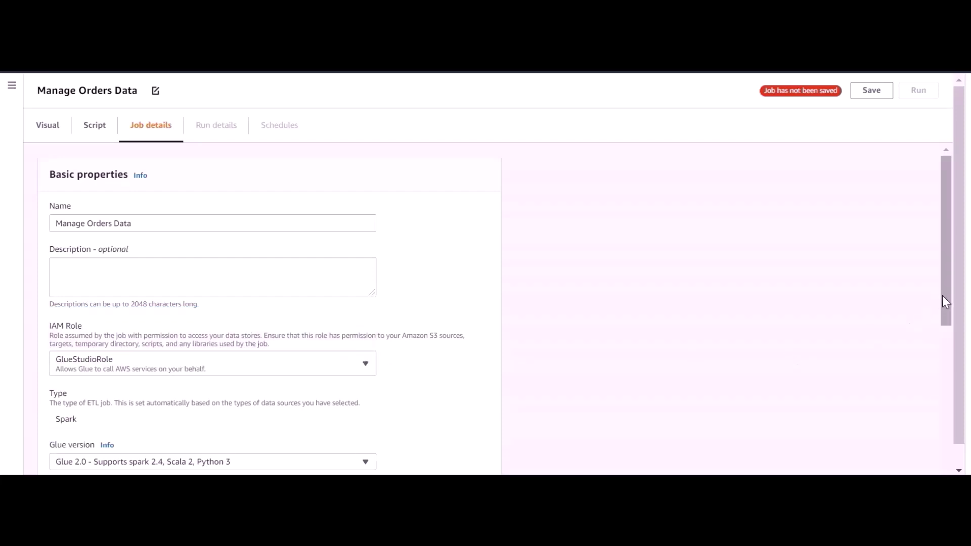
{"action": "left_click_drag", "start_coordinate": [944, 294], "coordinate": [947, 425]}
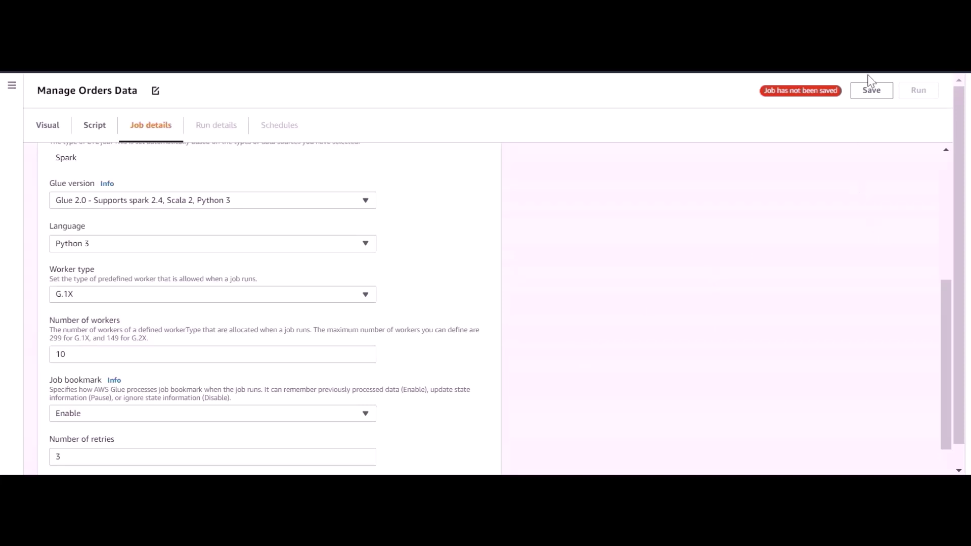
Step: Save the Manage Orders Data job, run it and check the status of the run
{"action": "left_click", "coordinate": [872, 91]}
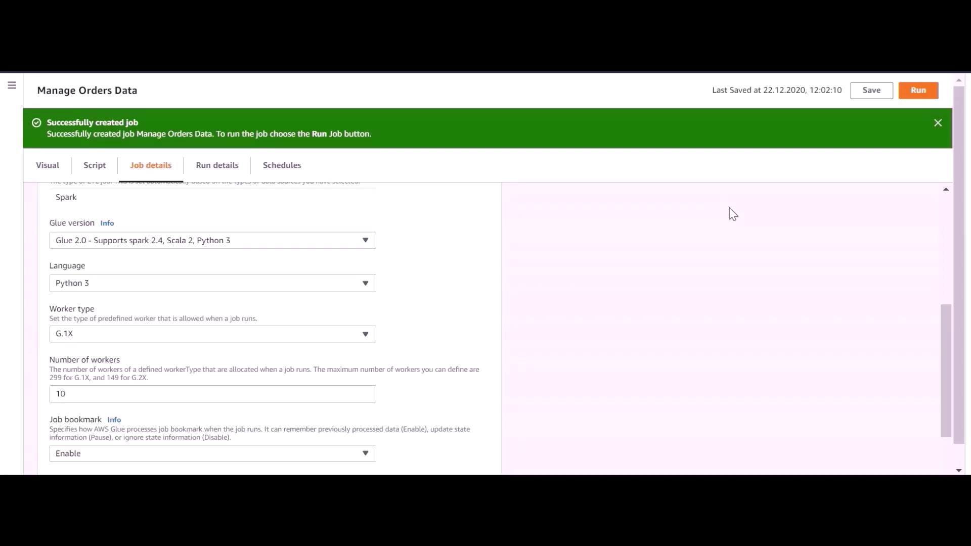
{"action": "left_click", "coordinate": [922, 91]}
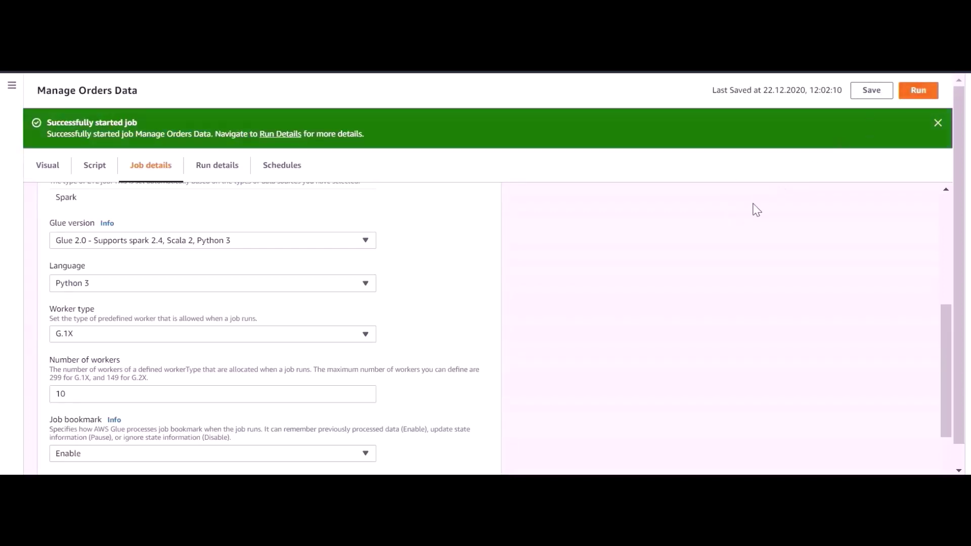
{"action": "left_click", "coordinate": [282, 134]}
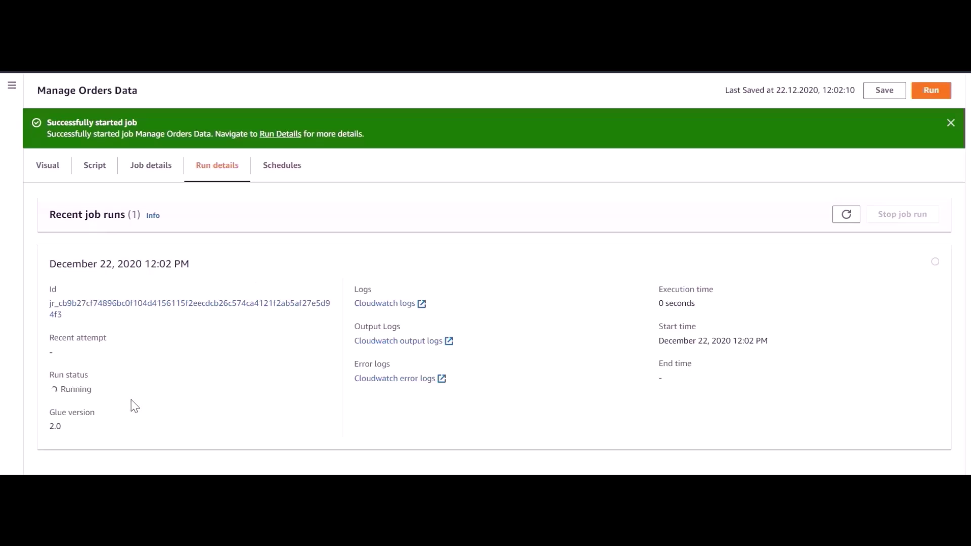
Step: Switch to the aaorders20 bucket in Amazon S3 and examine the job's output in the set/ folder
{"action": "left_click", "coordinate": [11, 85]}
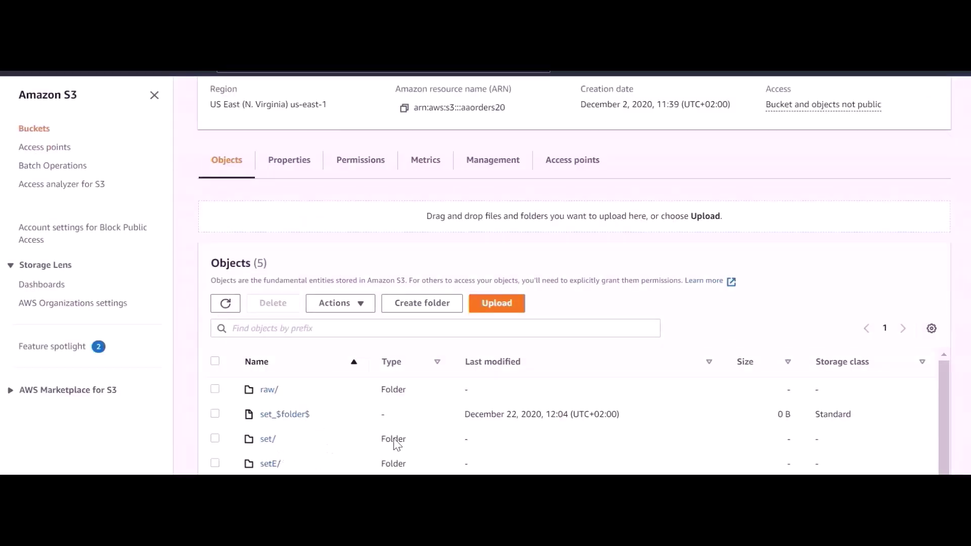
{"action": "scroll", "coordinate": [574, 304], "scroll_direction": "down", "scroll_amount": 1}
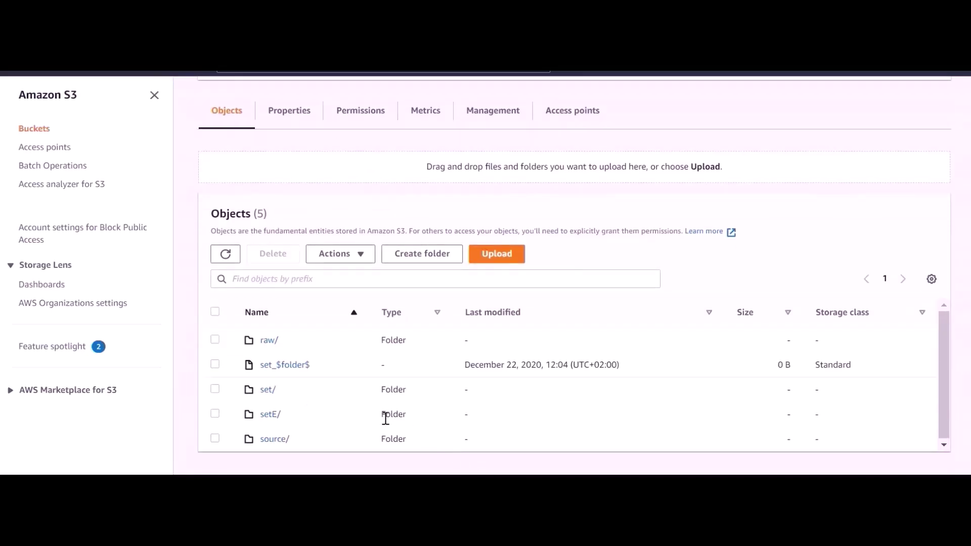
{"action": "left_click", "coordinate": [268, 390]}
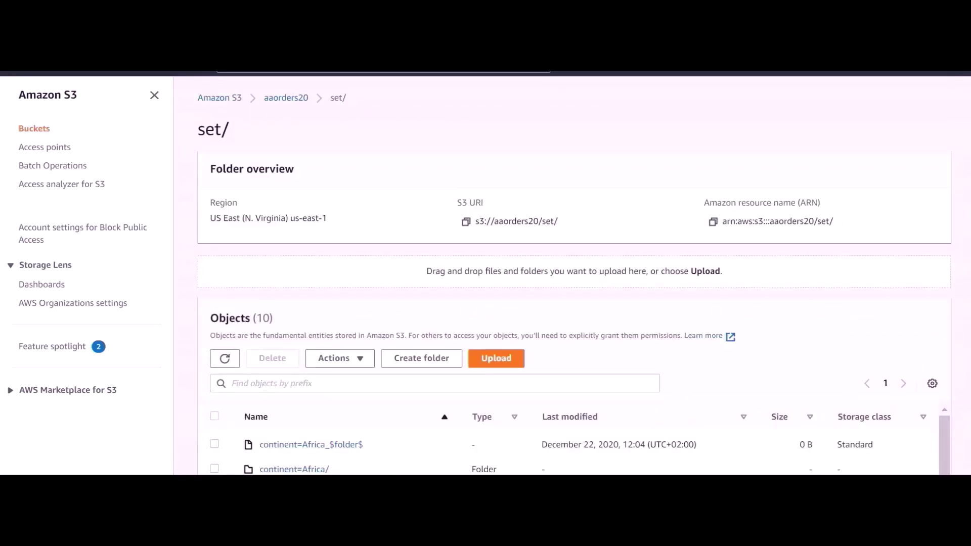
{"action": "scroll", "coordinate": [574, 276], "scroll_direction": "down", "scroll_amount": 3}
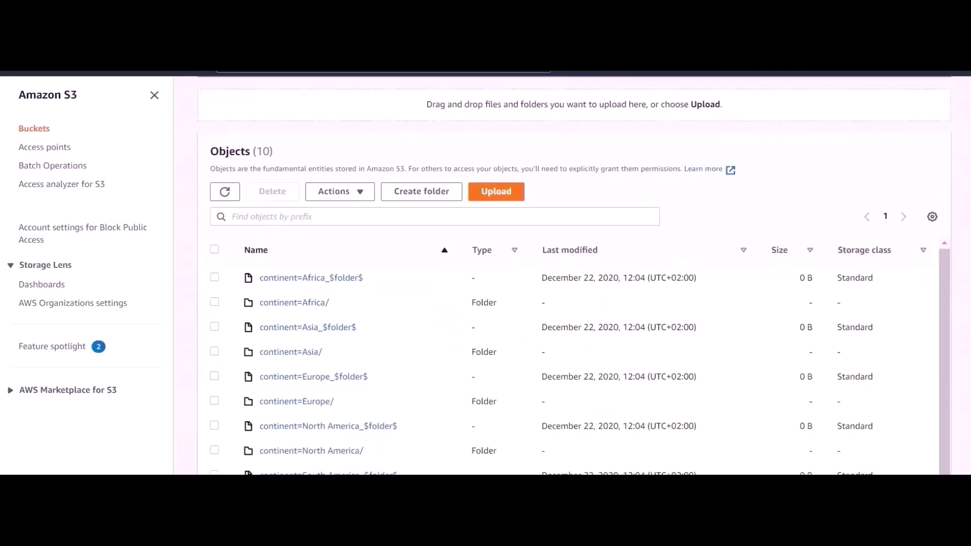
{"action": "scroll", "coordinate": [574, 276], "scroll_direction": "down", "scroll_amount": 1}
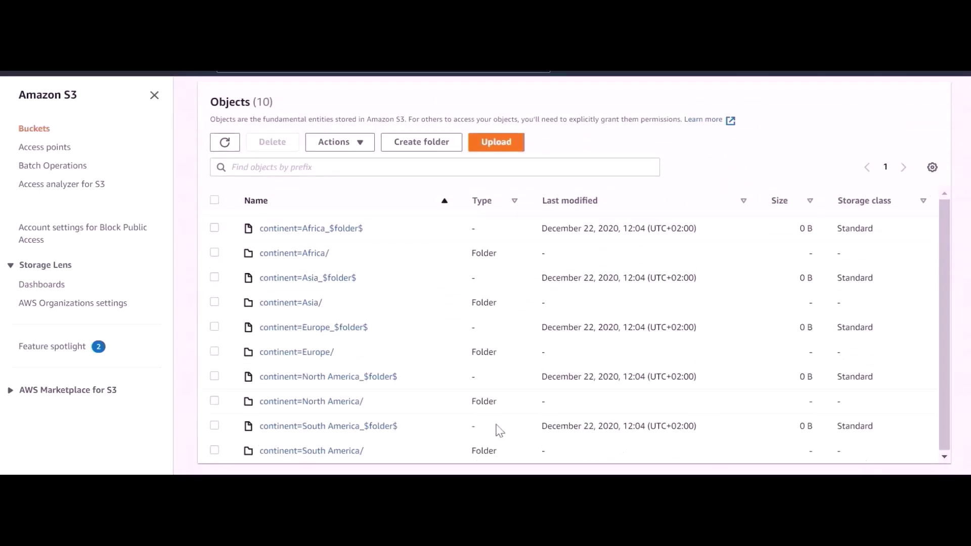
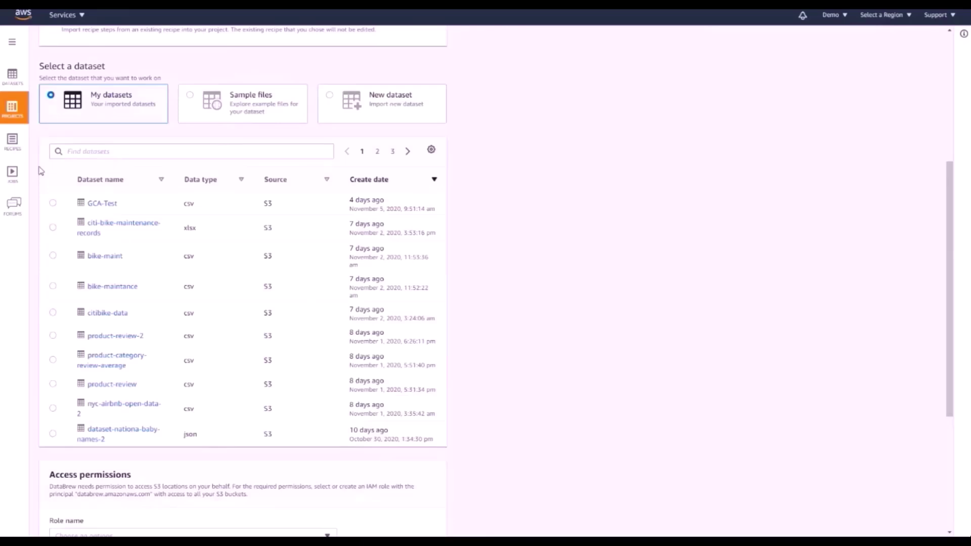
Step: Switch to the AWS Glue DataBrew project setup, select the citibike-data dataset and assign the PassRoleAdmin role
{"action": "left_click", "coordinate": [53, 313]}
{"action": "scroll", "coordinate": [41, 297], "scroll_direction": "down", "scroll_amount": 5}
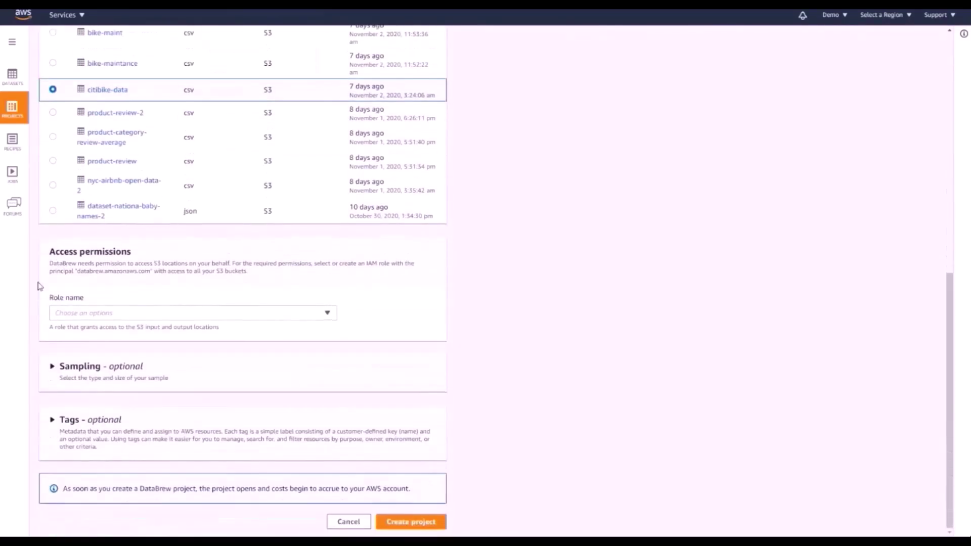
{"action": "left_click", "coordinate": [177, 313]}
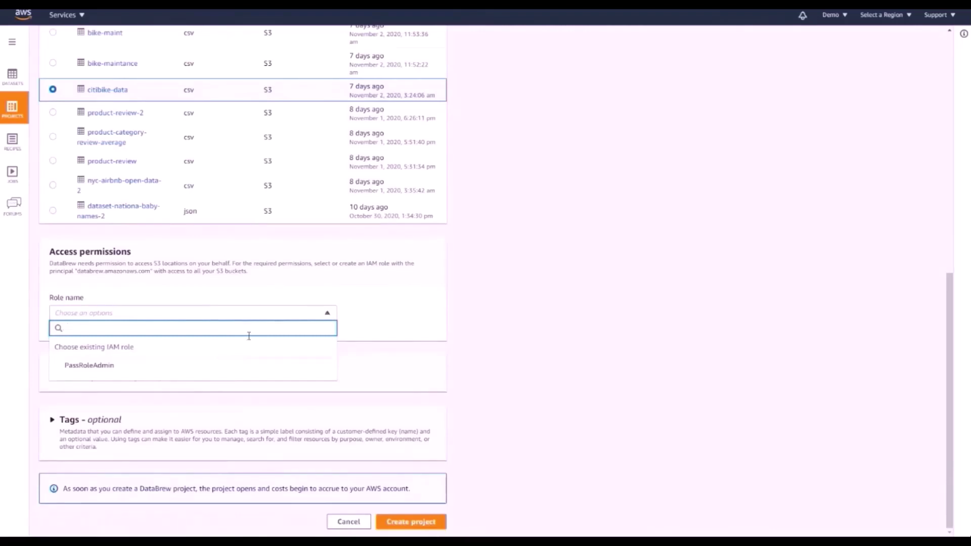
{"action": "left_click", "coordinate": [185, 362]}
Step: Set the project's sampling to 2,500 random rows, create the project and look through its sample data
{"action": "left_click", "coordinate": [52, 367]}
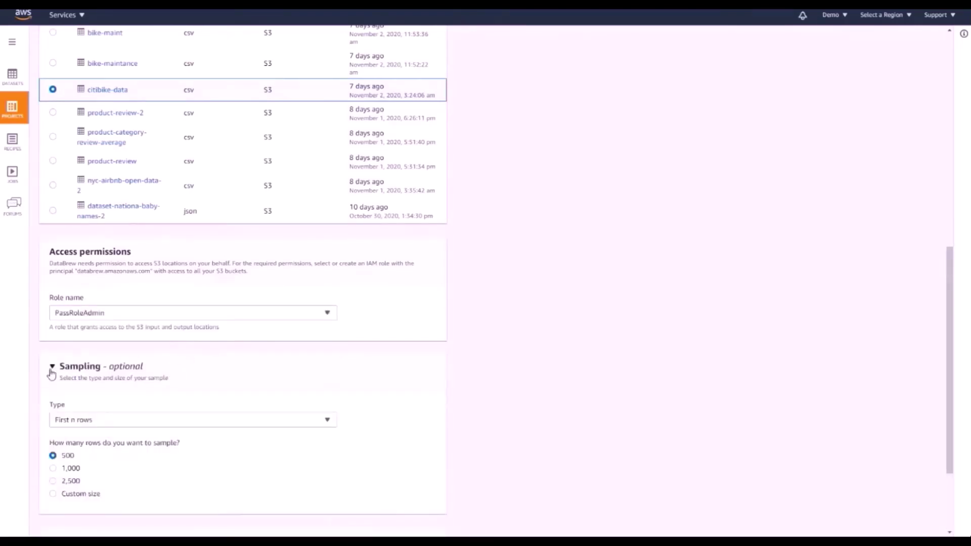
{"action": "left_click", "coordinate": [104, 422]}
{"action": "left_click", "coordinate": [91, 483]}
{"action": "scroll", "coordinate": [506, 493], "scroll_direction": "down", "scroll_amount": 3}
{"action": "left_click", "coordinate": [415, 522]}
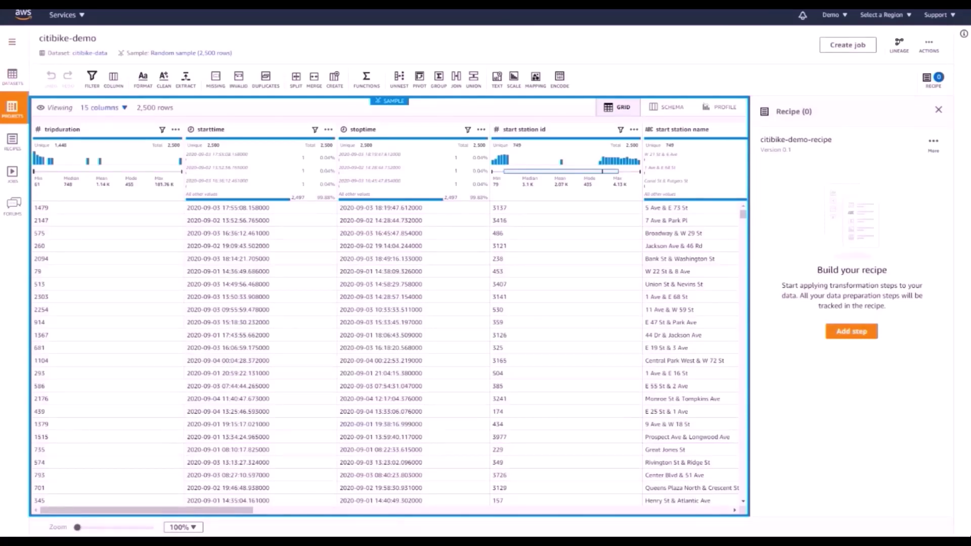
{"action": "scroll", "coordinate": [391, 352], "scroll_direction": "down", "scroll_amount": 10}
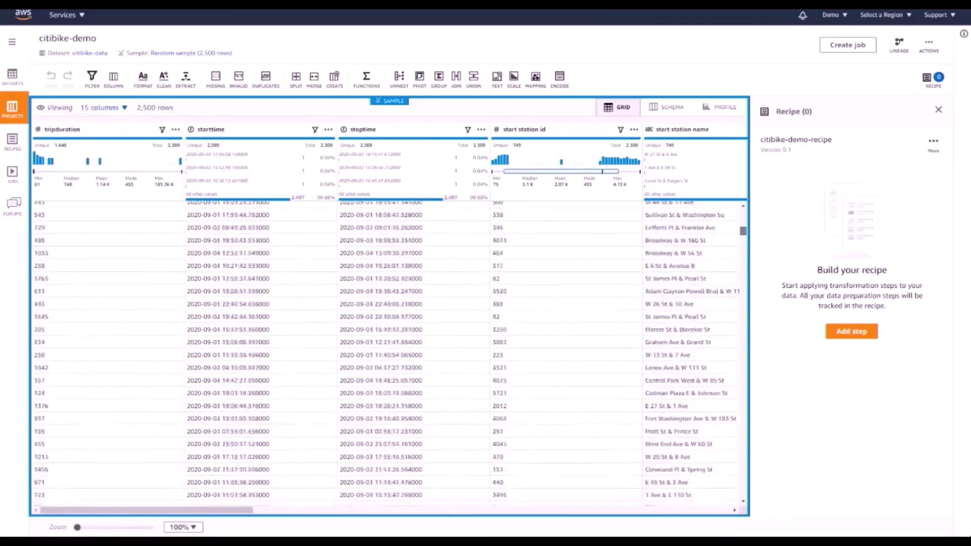
{"action": "scroll", "coordinate": [390, 353], "scroll_direction": "up", "scroll_amount": 10}
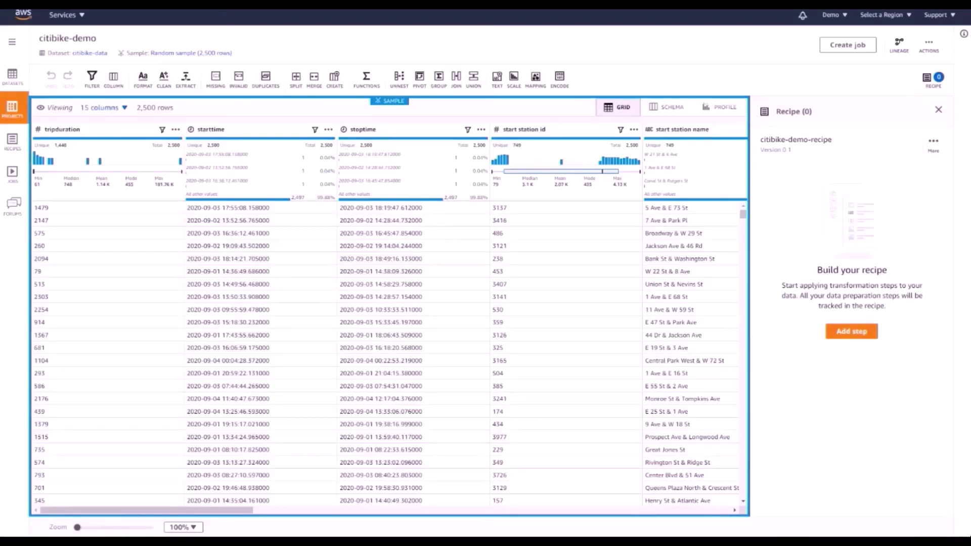
Step: Change the data type of the starttime column from the schema view to string
{"action": "left_click", "coordinate": [665, 108]}
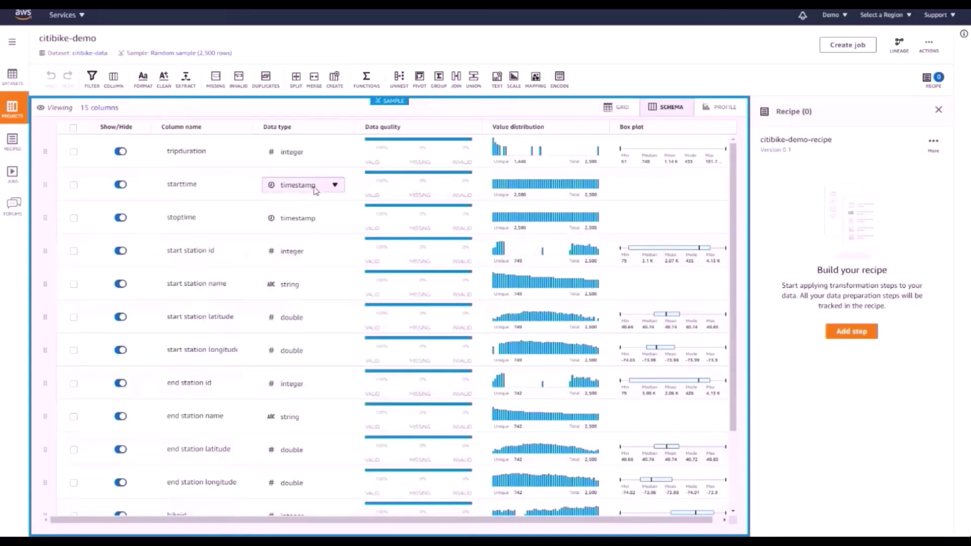
{"action": "left_click", "coordinate": [332, 185]}
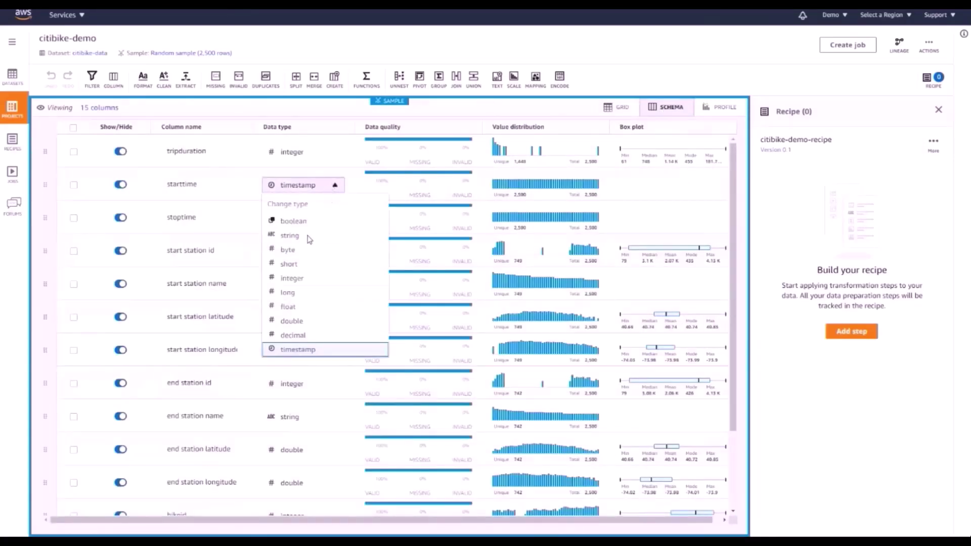
{"action": "key", "text": "Escape"}
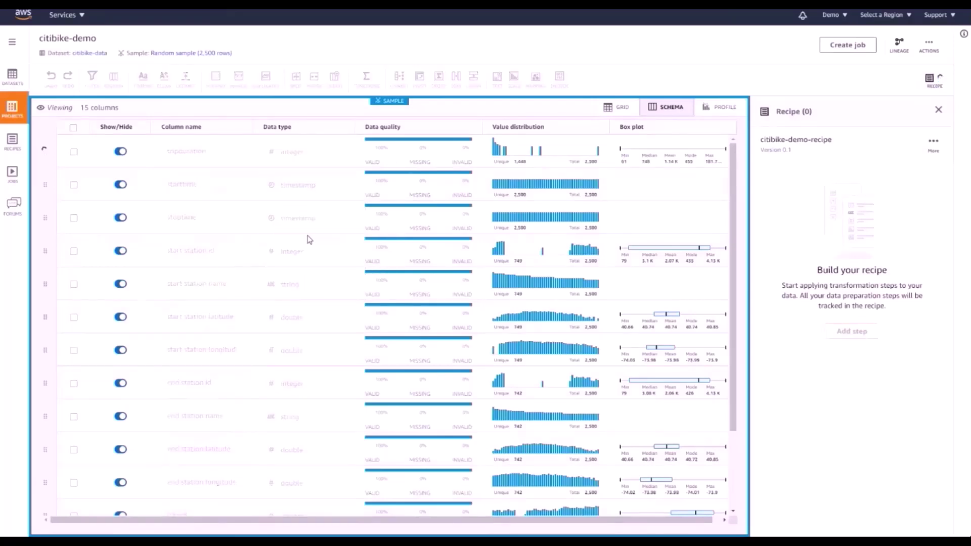
Step: Return to the grid view and split the starttime column on a single delimiter into separate date and time columns
{"action": "left_click", "coordinate": [631, 111]}
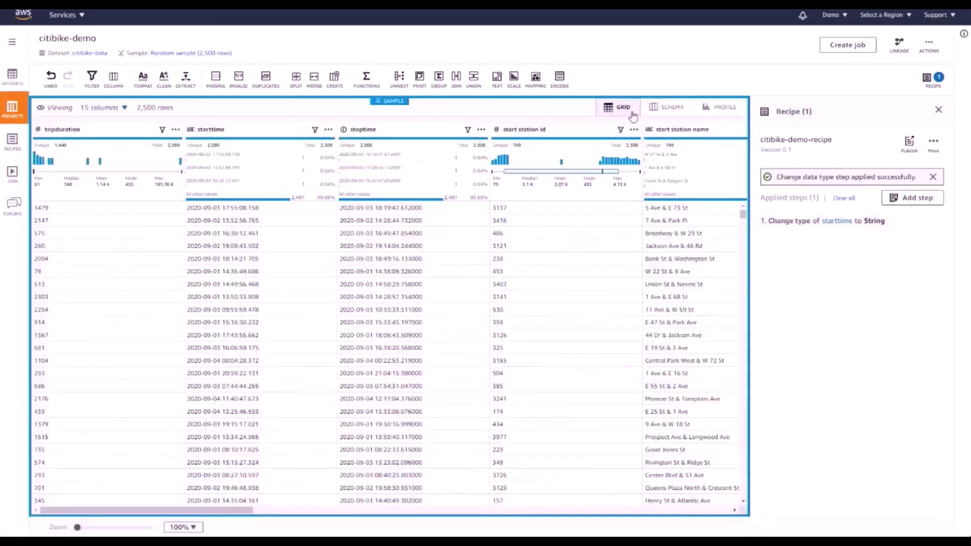
{"action": "left_click", "coordinate": [283, 136]}
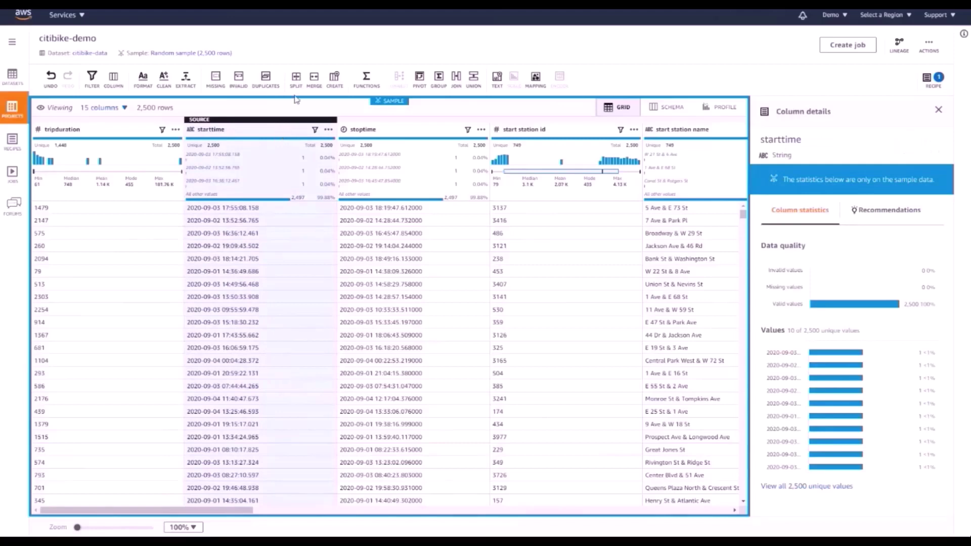
{"action": "left_click", "coordinate": [296, 79]}
{"action": "left_click", "coordinate": [319, 118]}
{"action": "left_click", "coordinate": [788, 357]}
{"action": "left_click", "coordinate": [922, 495]}
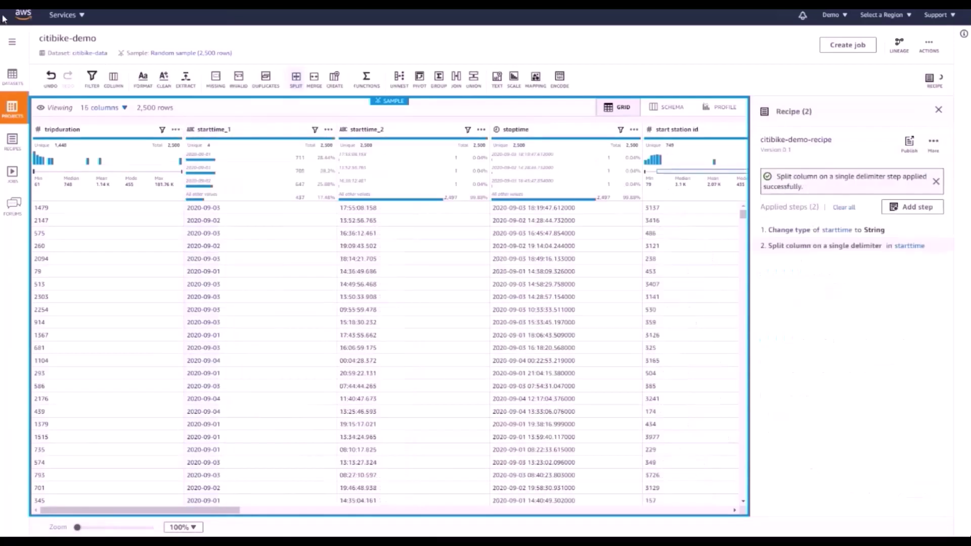
Step: Format the starttime_1 column as a date-time value in the dd month format
{"action": "left_click", "coordinate": [328, 130]}
{"action": "mouse_move", "coordinate": [375, 177]}
{"action": "mouse_move", "coordinate": [518, 237]}
{"action": "left_click", "coordinate": [602, 285]}
{"action": "left_click", "coordinate": [922, 425]}
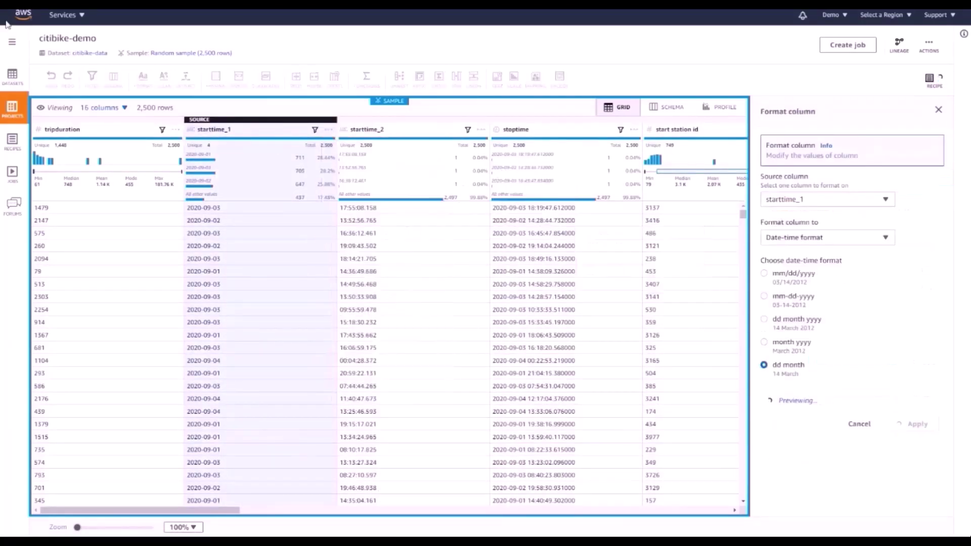
Step: Rename the starttime_1 column to Day
{"action": "left_click", "coordinate": [329, 130]}
{"action": "left_click", "coordinate": [342, 143]}
{"action": "left_click", "coordinate": [809, 246]}
{"action": "type", "text": "Day"}
{"action": "left_click", "coordinate": [918, 309]}
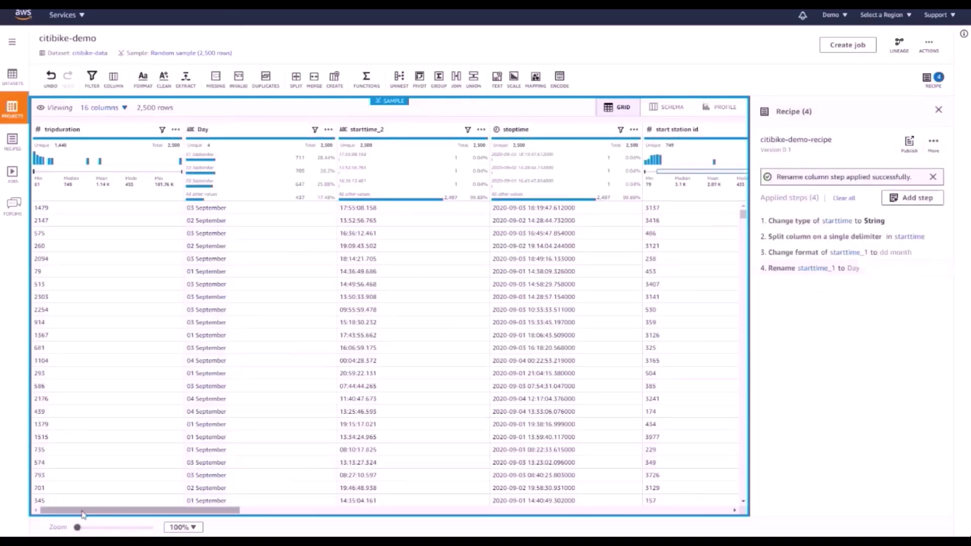
Step: Remove all special characters from the start station name column
{"action": "left_click_drag", "start_coordinate": [87, 512], "coordinate": [270, 510]}
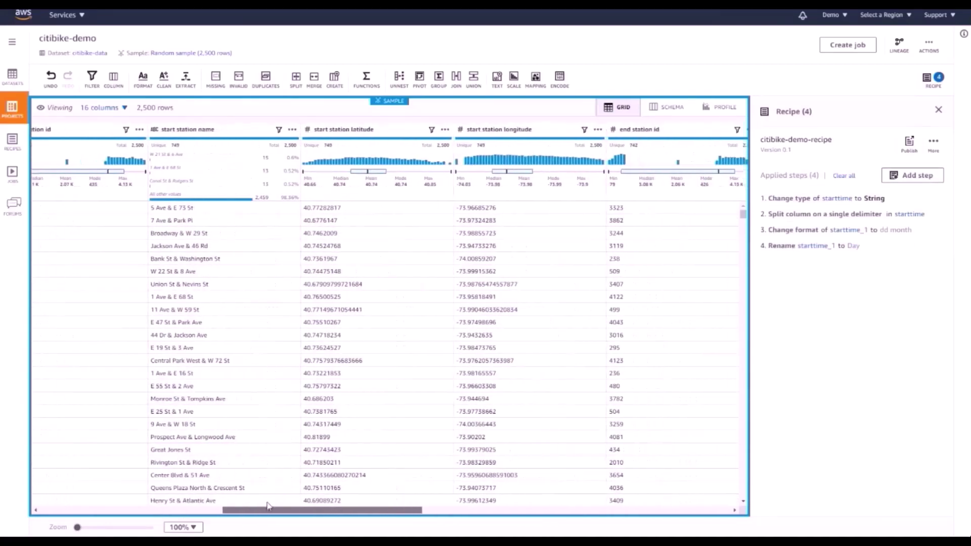
{"action": "left_click", "coordinate": [259, 137]}
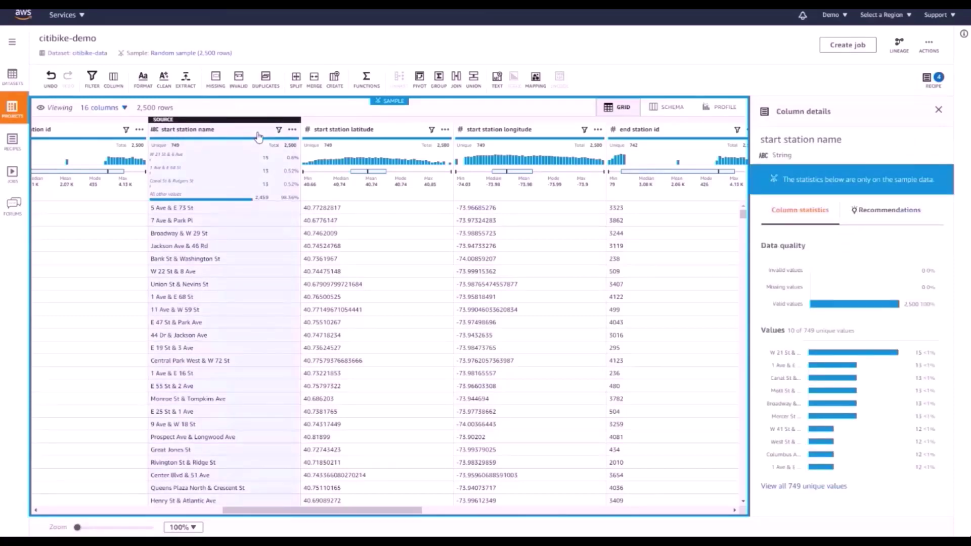
{"action": "left_click", "coordinate": [164, 81]}
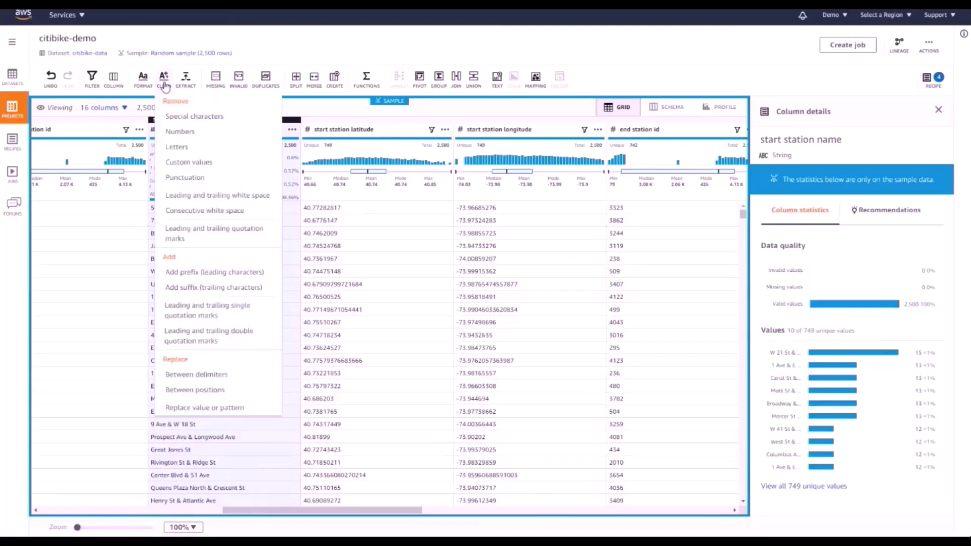
{"action": "left_click", "coordinate": [188, 117]}
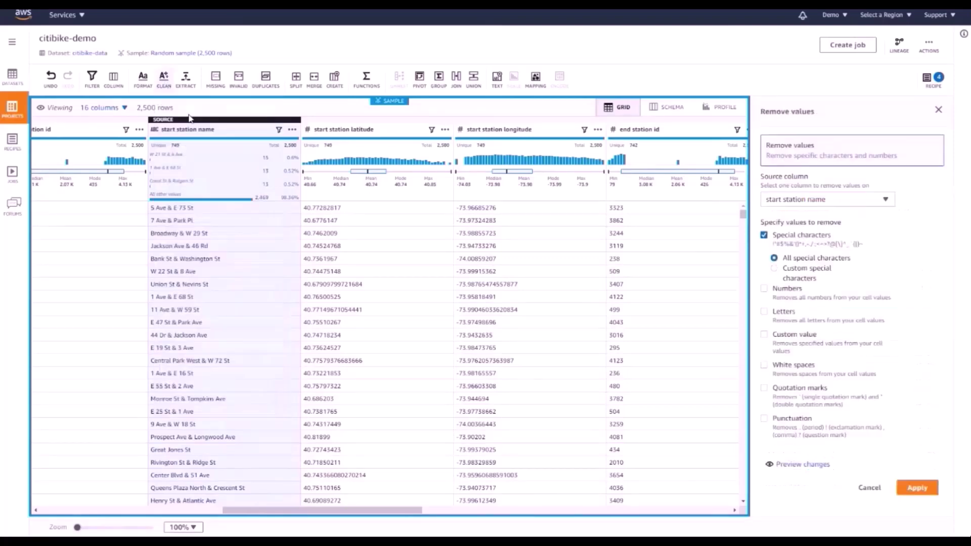
{"action": "left_click", "coordinate": [918, 488]}
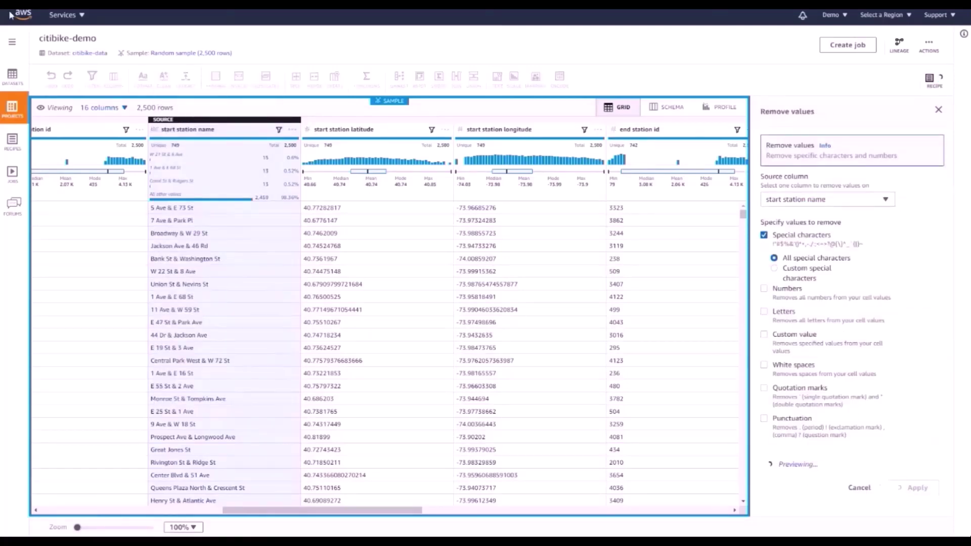
Step: Apply a categorical mapping of all usertype values, with Subscriber as 1 and Customer as 2, into the usertype_mapped column
{"action": "left_click_drag", "start_coordinate": [265, 511], "coordinate": [573, 525]}
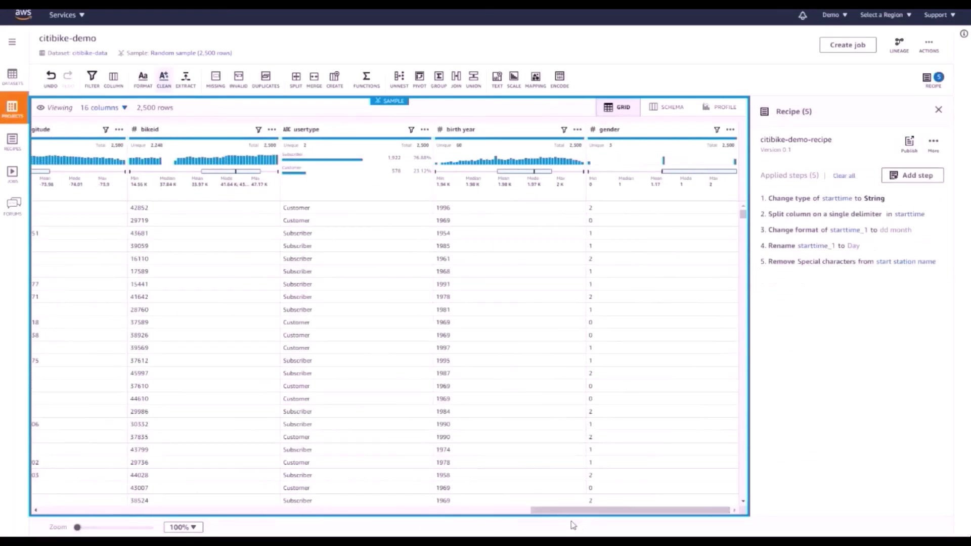
{"action": "left_click", "coordinate": [325, 137]}
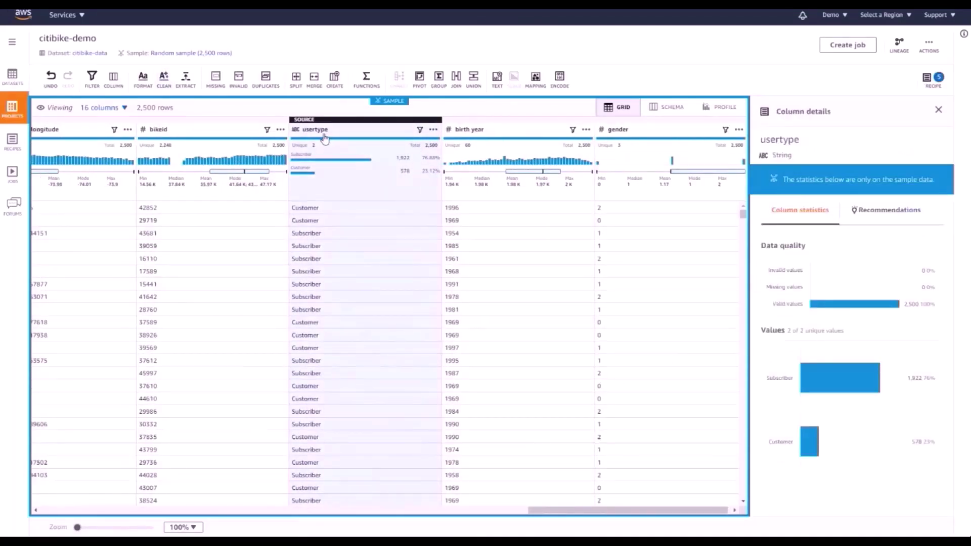
{"action": "left_click", "coordinate": [536, 83]}
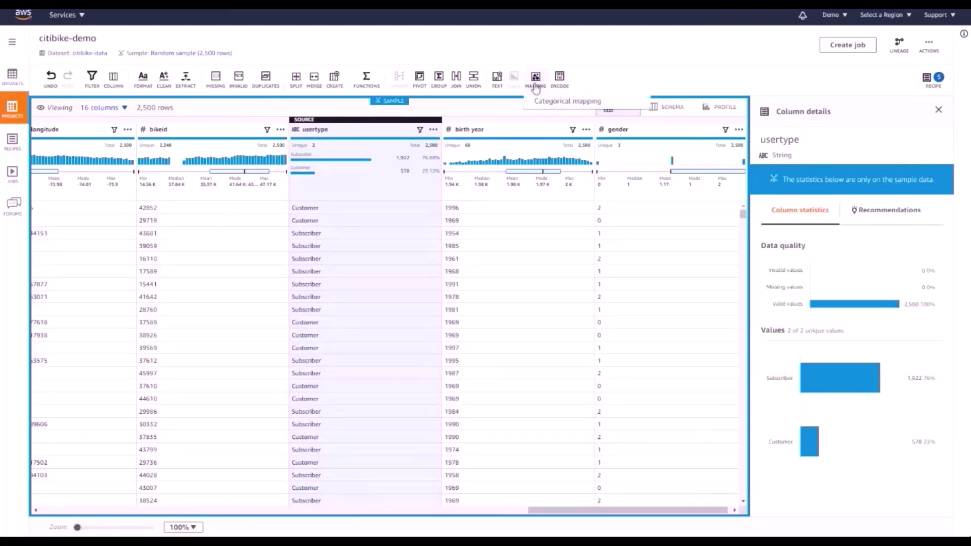
{"action": "left_click", "coordinate": [552, 100]}
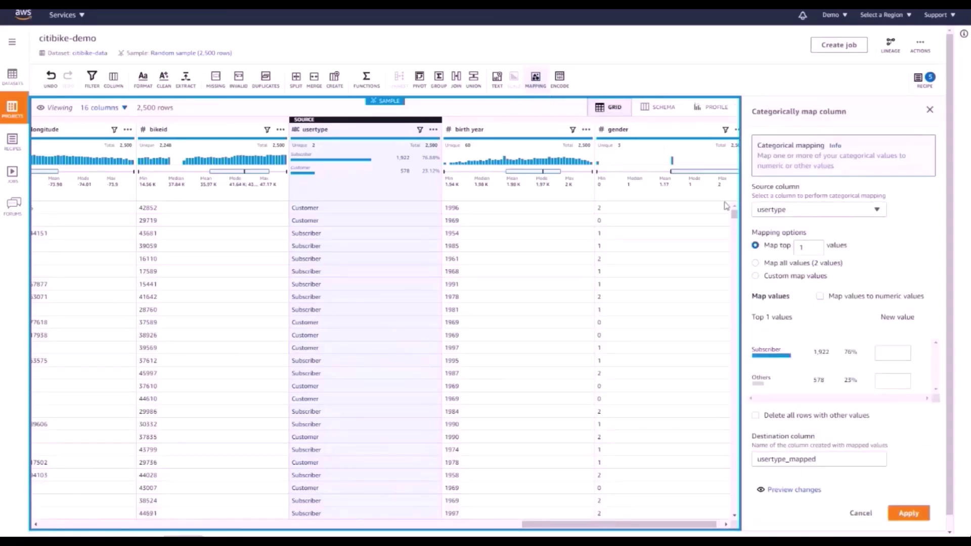
{"action": "left_click", "coordinate": [756, 263]}
{"action": "left_click", "coordinate": [900, 378]}
{"action": "type", "text": "1"}
{"action": "left_click", "coordinate": [901, 407]}
{"action": "type", "text": "2"}
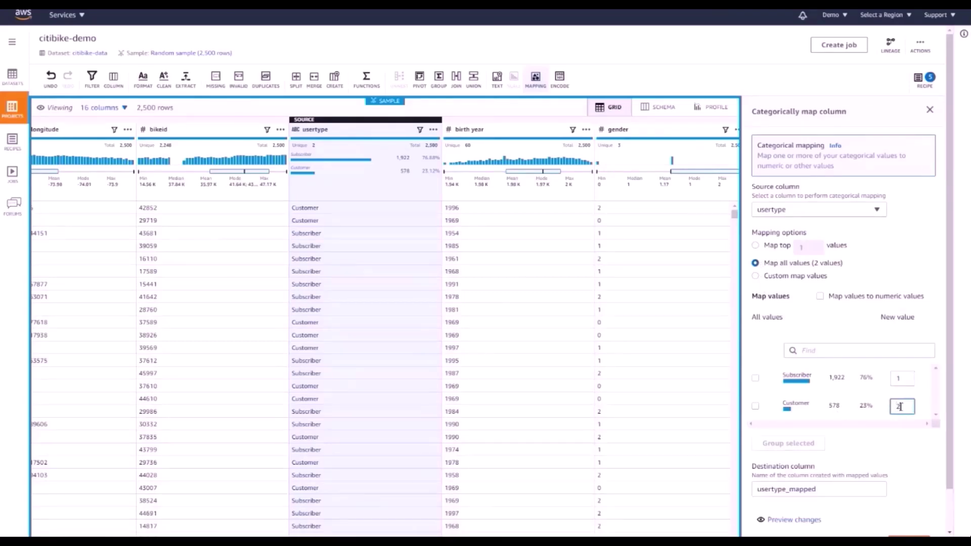
{"action": "scroll", "coordinate": [911, 468], "scroll_direction": "down", "scroll_amount": 1}
{"action": "left_click", "coordinate": [909, 499]}
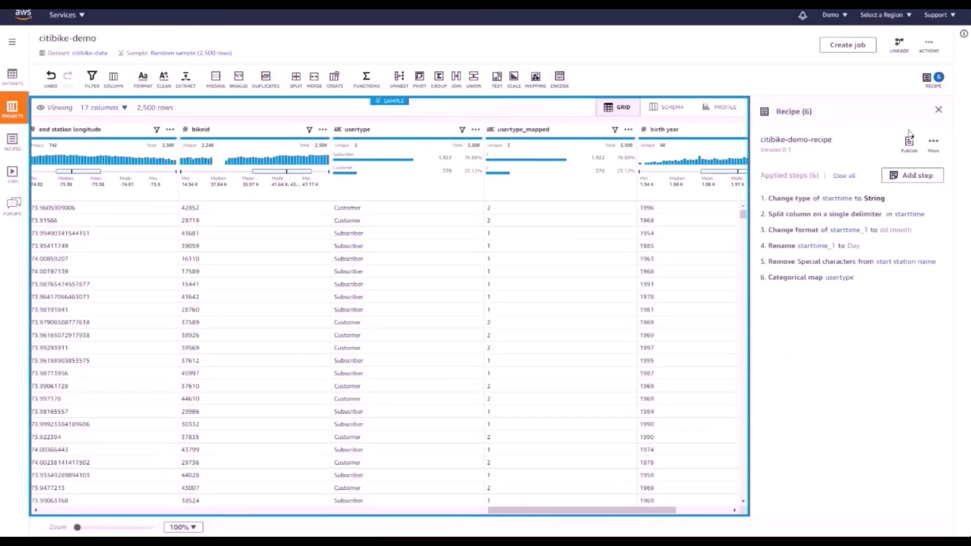
{"action": "mouse_move", "coordinate": [898, 204]}
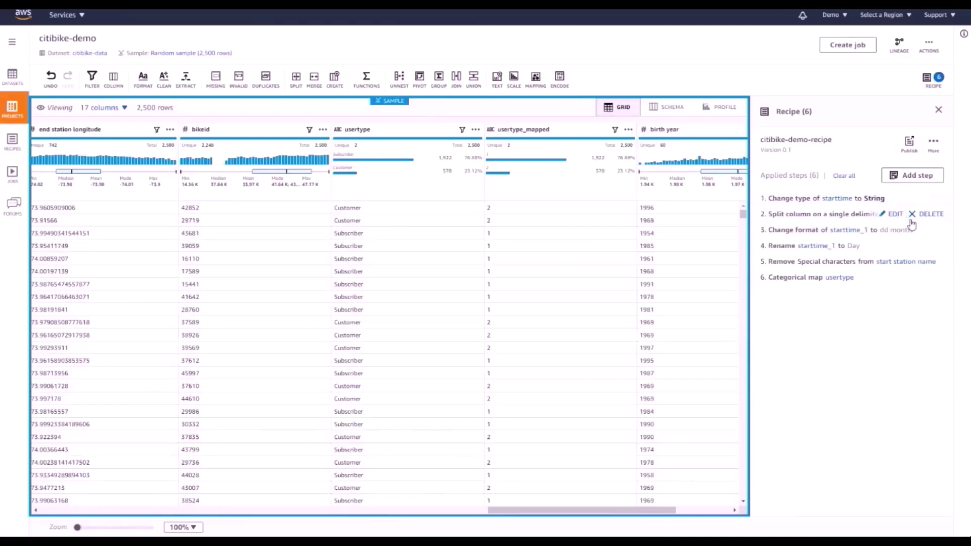
{"action": "mouse_move", "coordinate": [922, 243]}
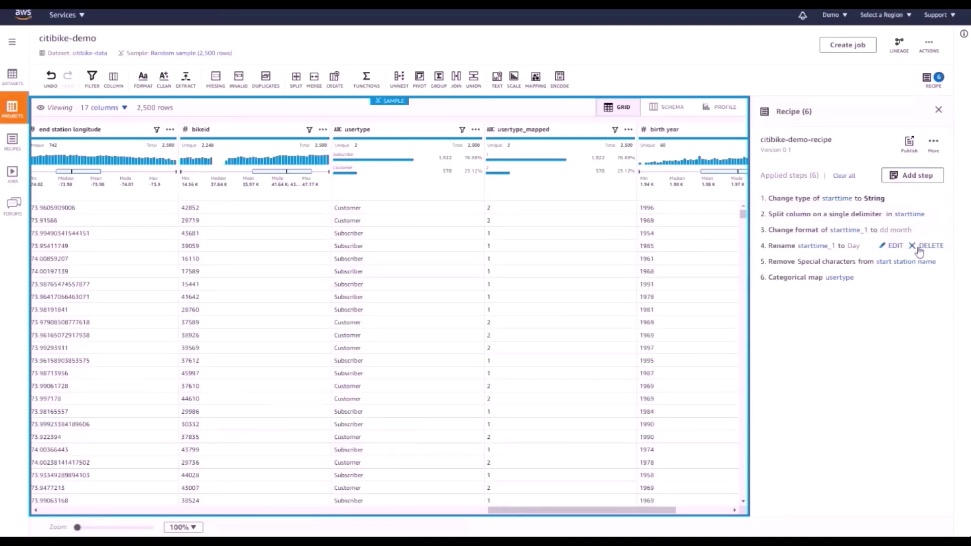
Step: Group the data by usertype with the mean of tripduration, adding the result as new columns
{"action": "mouse_move", "coordinate": [922, 269]}
{"action": "left_click", "coordinate": [355, 135]}
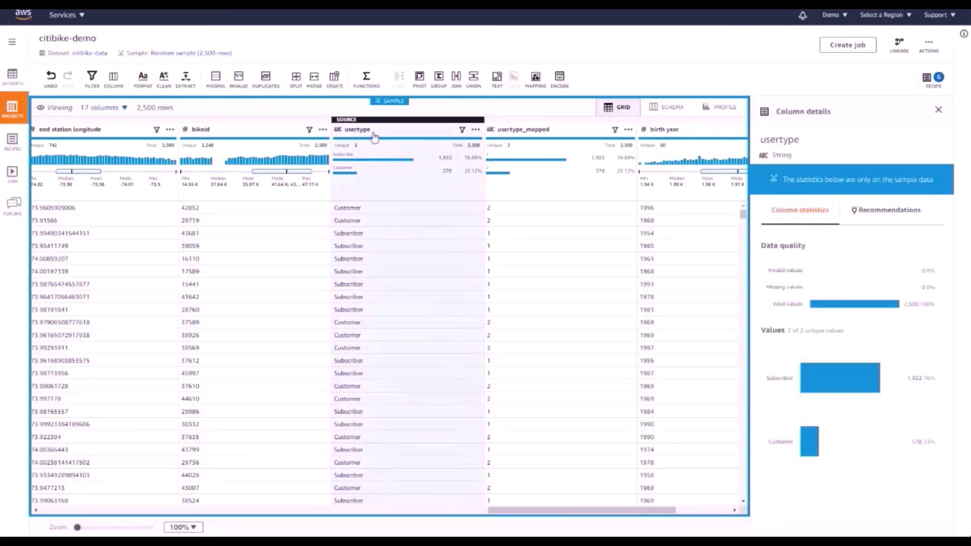
{"action": "left_click", "coordinate": [440, 80]}
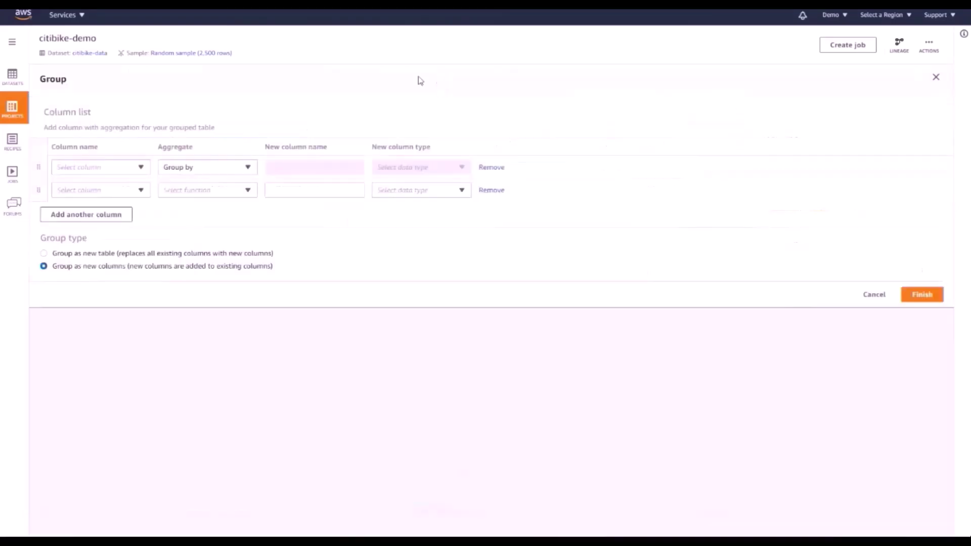
{"action": "left_click", "coordinate": [134, 172]}
{"action": "left_click_drag", "start_coordinate": [146, 205], "coordinate": [145, 245]}
{"action": "left_click", "coordinate": [124, 234]}
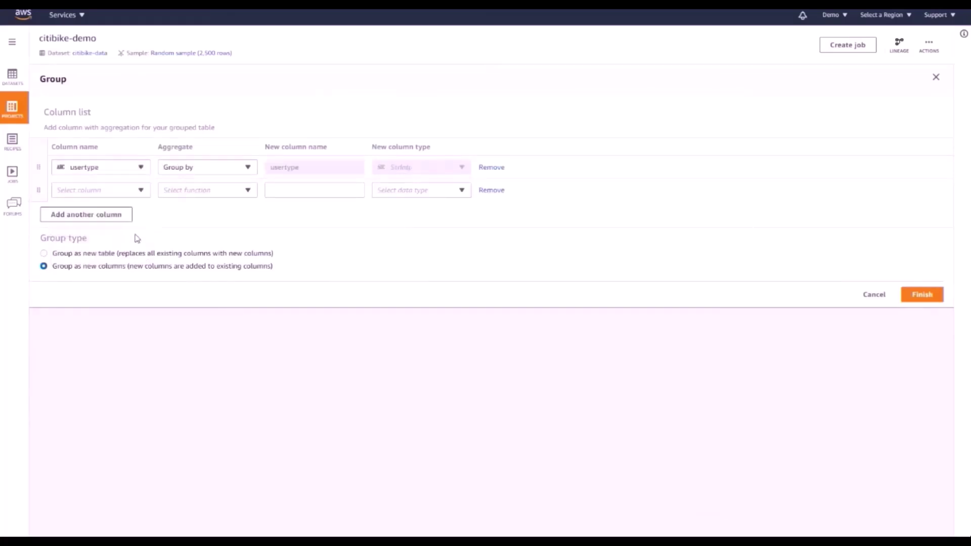
{"action": "left_click", "coordinate": [140, 190]}
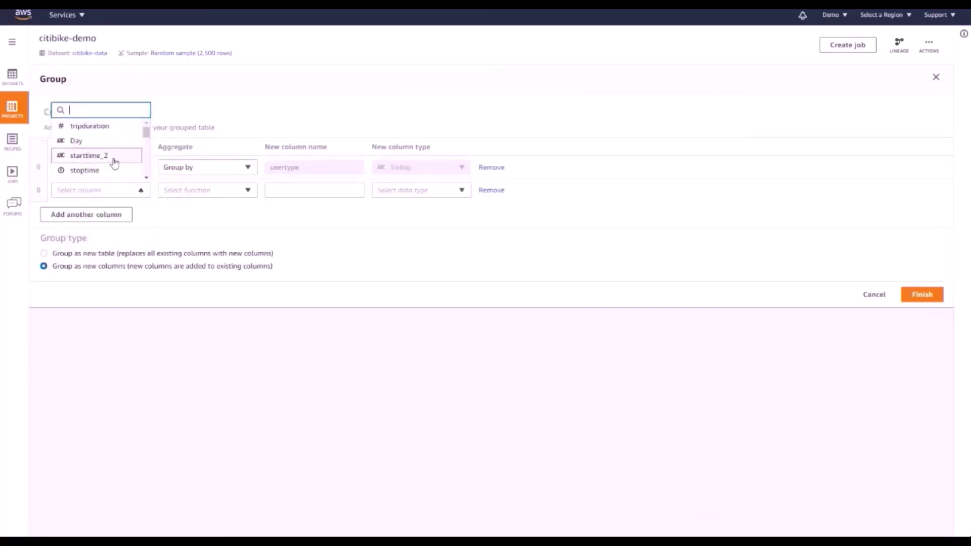
{"action": "left_click", "coordinate": [95, 126]}
{"action": "left_click", "coordinate": [248, 191]}
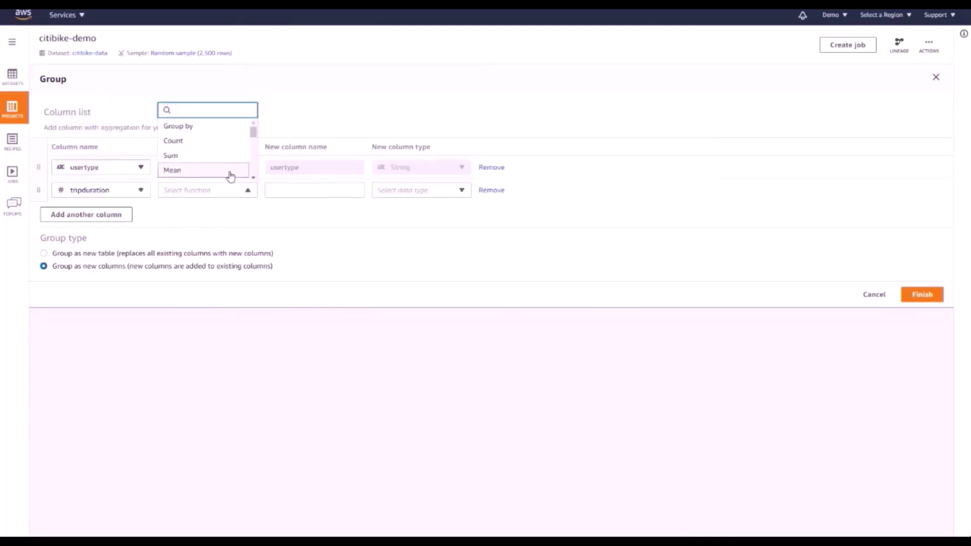
{"action": "left_click", "coordinate": [232, 172]}
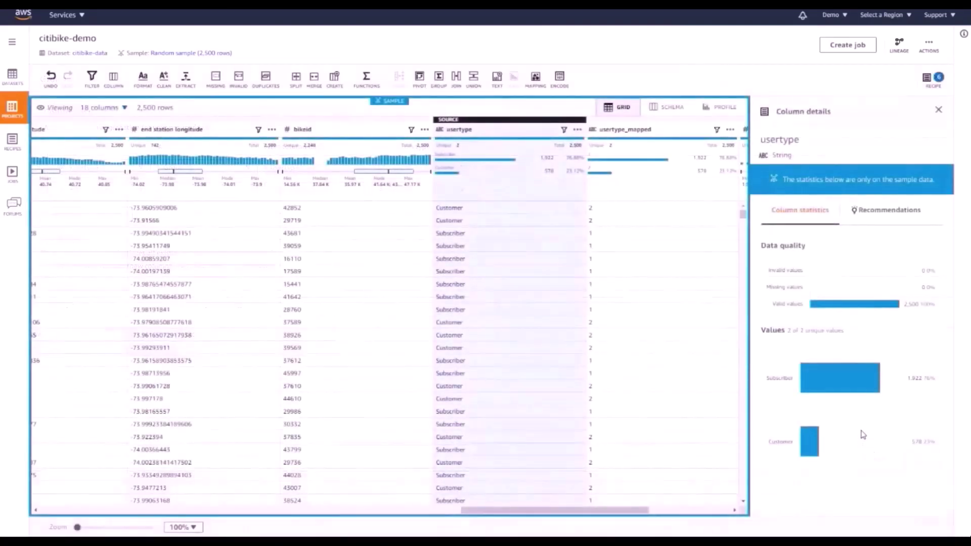
Step: Examine the dataset's profile overview and the column statistics for start station name and start station id
{"action": "left_click", "coordinate": [722, 107]}
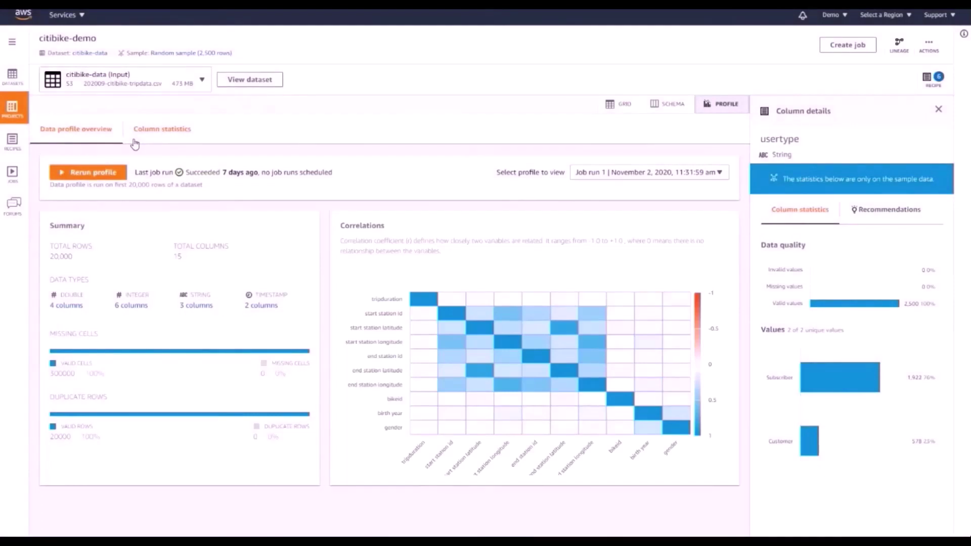
{"action": "left_click", "coordinate": [135, 130]}
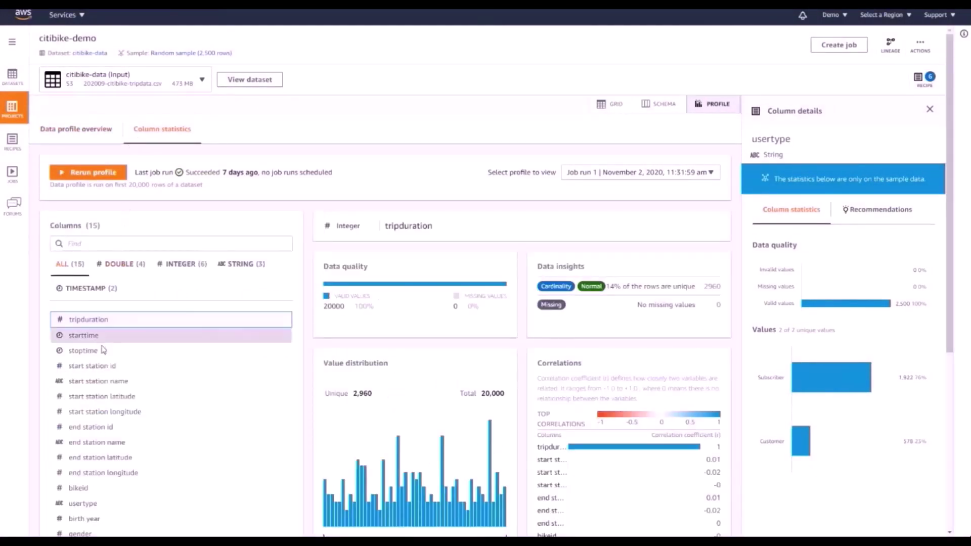
{"action": "left_click", "coordinate": [102, 384]}
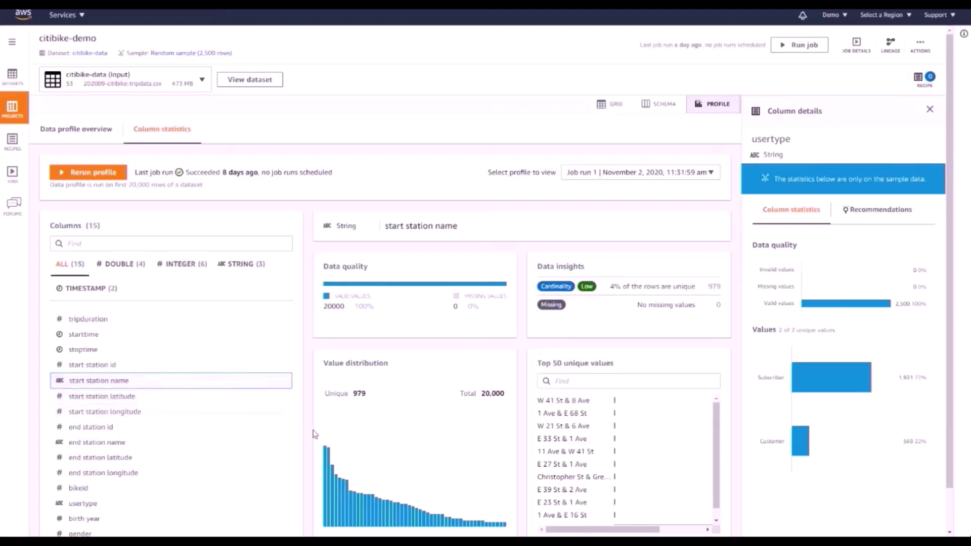
{"action": "mouse_move", "coordinate": [325, 454]}
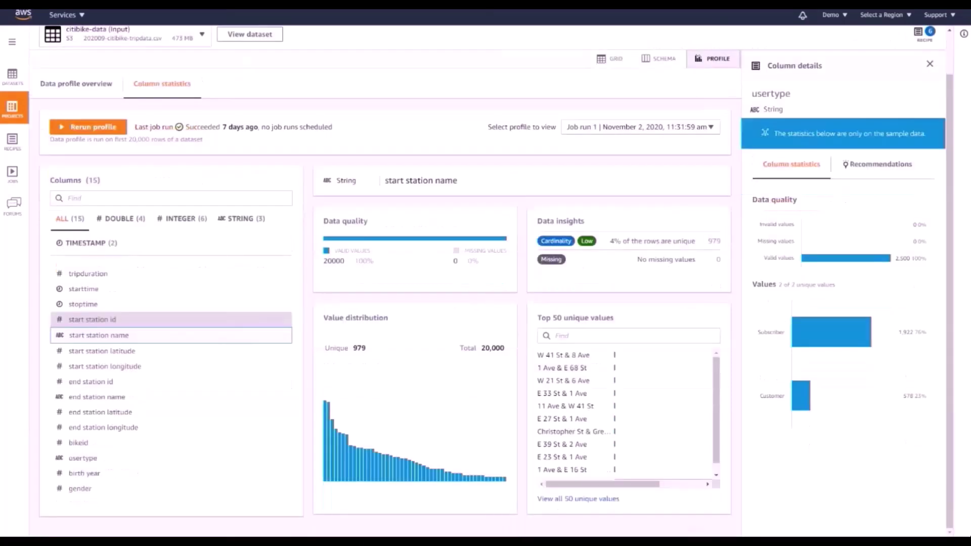
{"action": "left_click", "coordinate": [170, 320]}
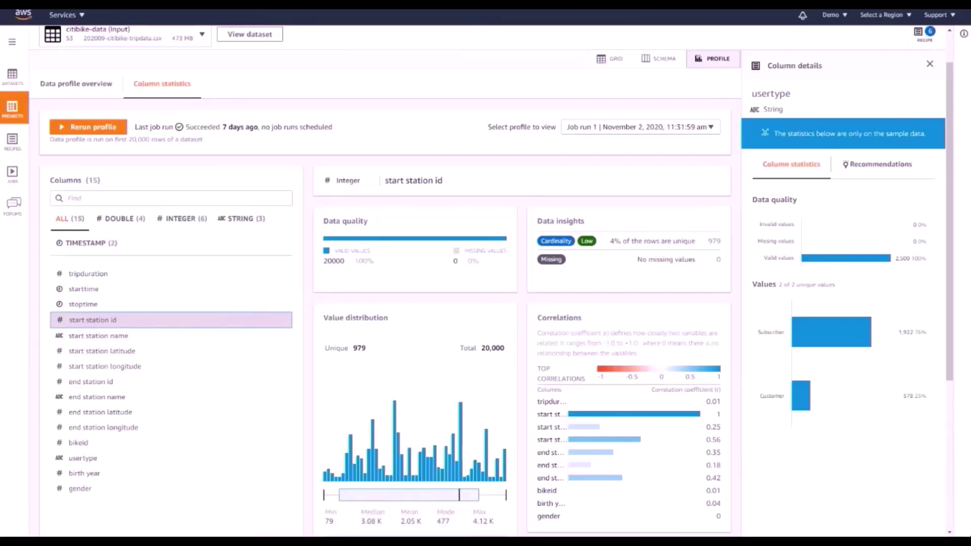
{"action": "scroll", "coordinate": [171, 320], "scroll_direction": "down", "scroll_amount": 3}
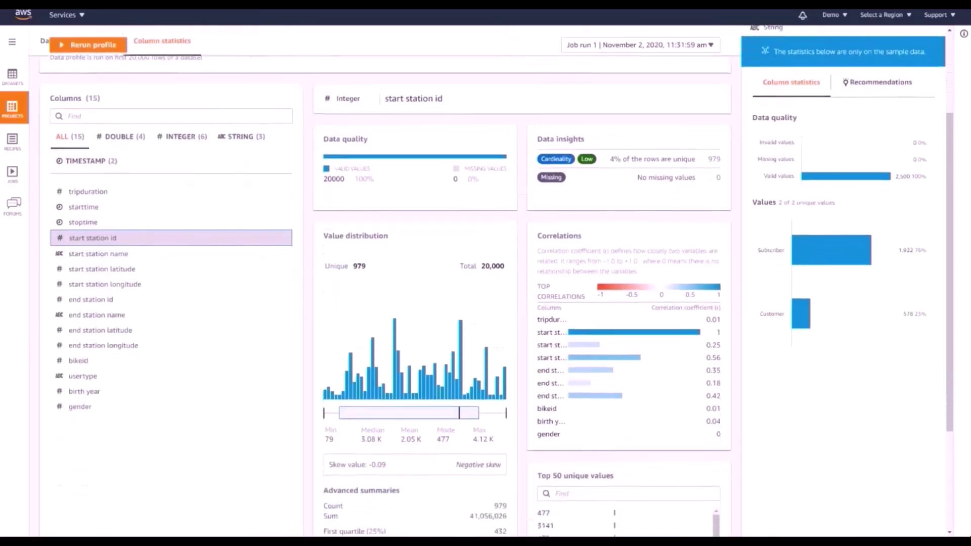
{"action": "scroll", "coordinate": [171, 320], "scroll_direction": "down", "scroll_amount": 2}
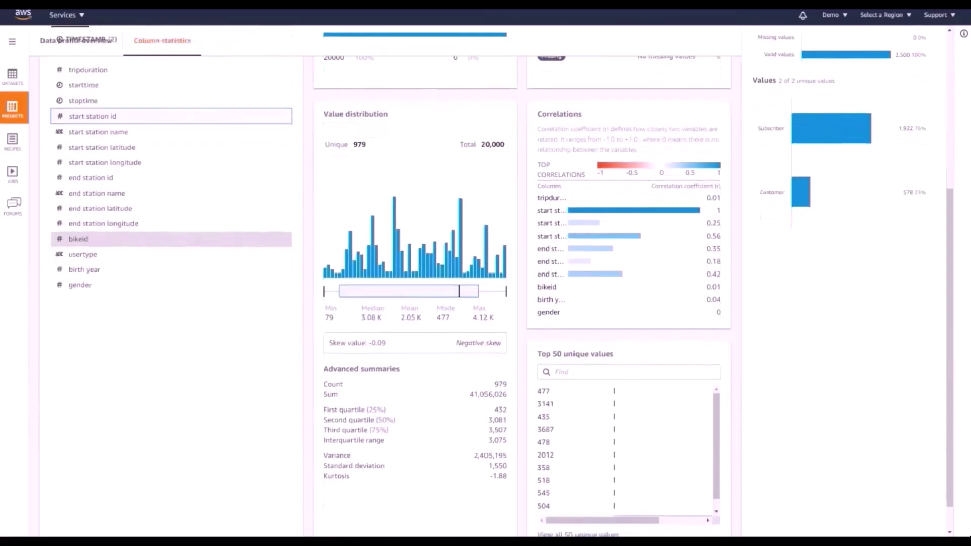
{"action": "scroll", "coordinate": [170, 320], "scroll_direction": "up", "scroll_amount": 5}
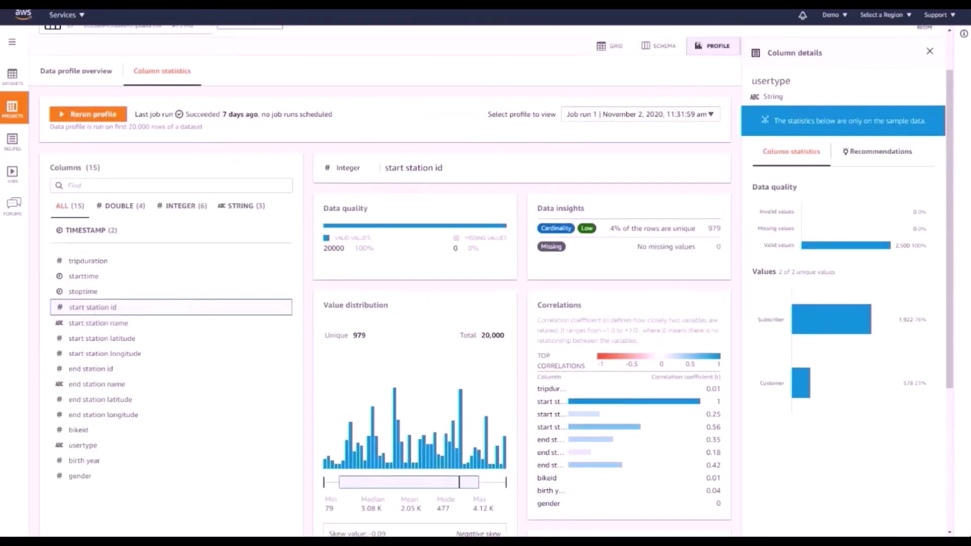
Step: Start a join in the project's grid view with citi-bike-maintenance-records as the dataset to join
{"action": "left_click", "coordinate": [600, 50]}
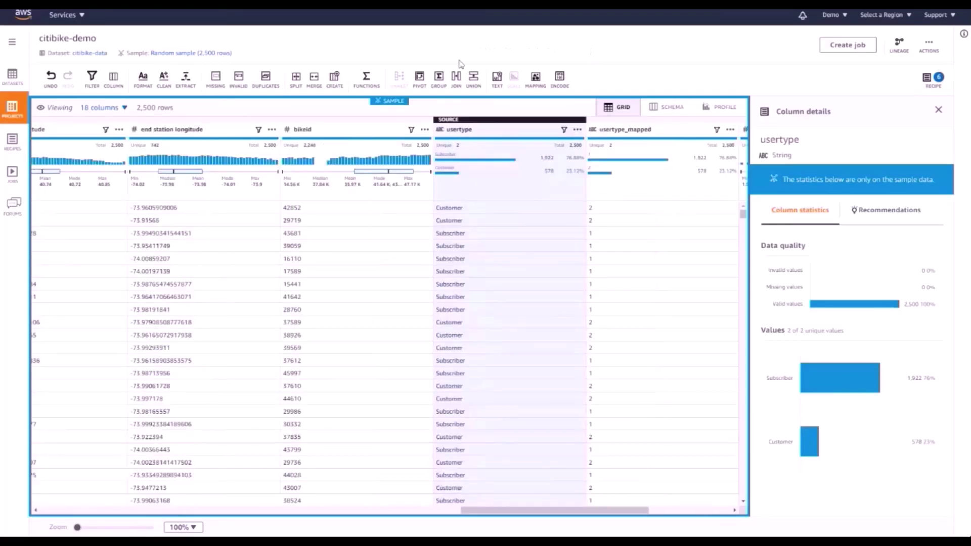
{"action": "left_click", "coordinate": [457, 77]}
{"action": "left_click", "coordinate": [443, 136]}
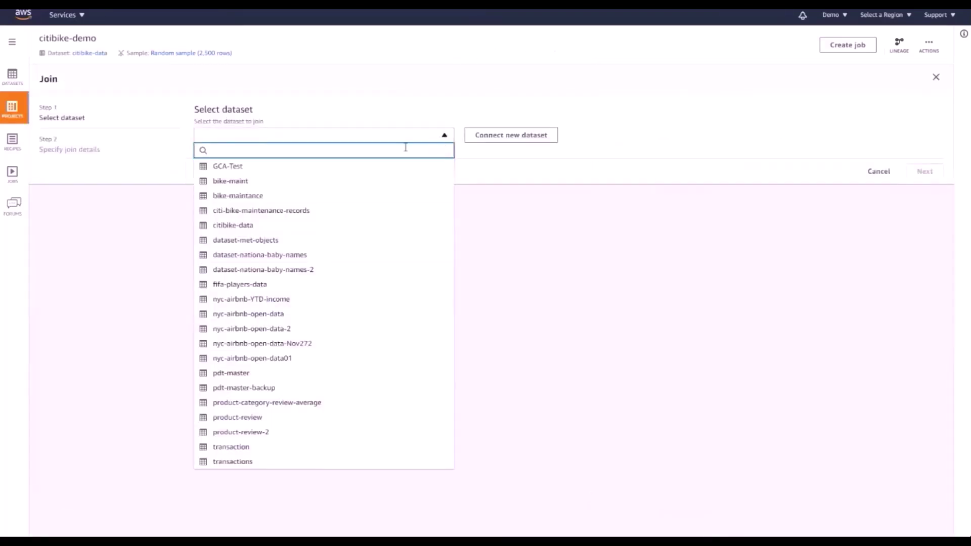
{"action": "left_click", "coordinate": [284, 210]}
{"action": "left_click", "coordinate": [924, 462]}
Step: Apply an inner join matching bikeid in both tables, keeping all columns, and view the added maintenance columns
{"action": "left_click", "coordinate": [569, 160]}
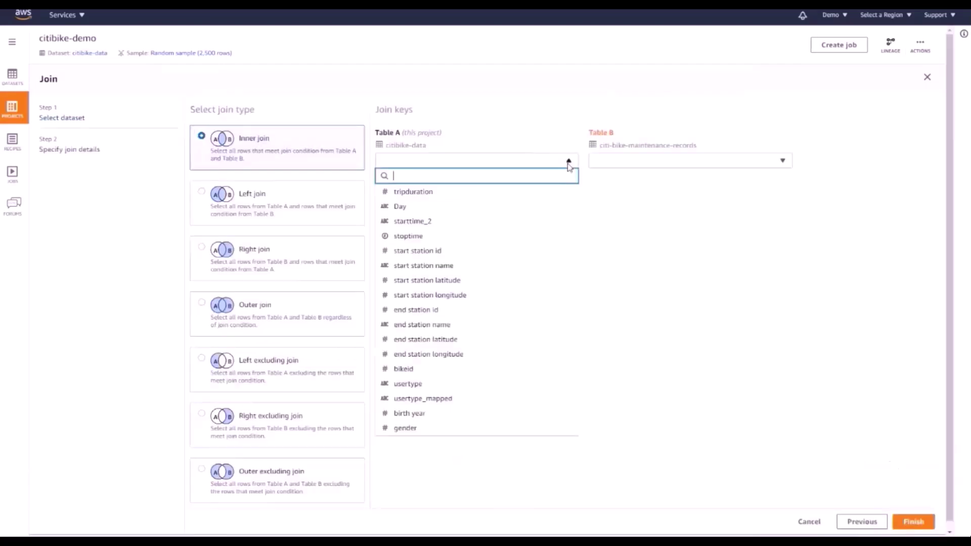
{"action": "left_click", "coordinate": [522, 366]}
{"action": "left_click", "coordinate": [745, 157]}
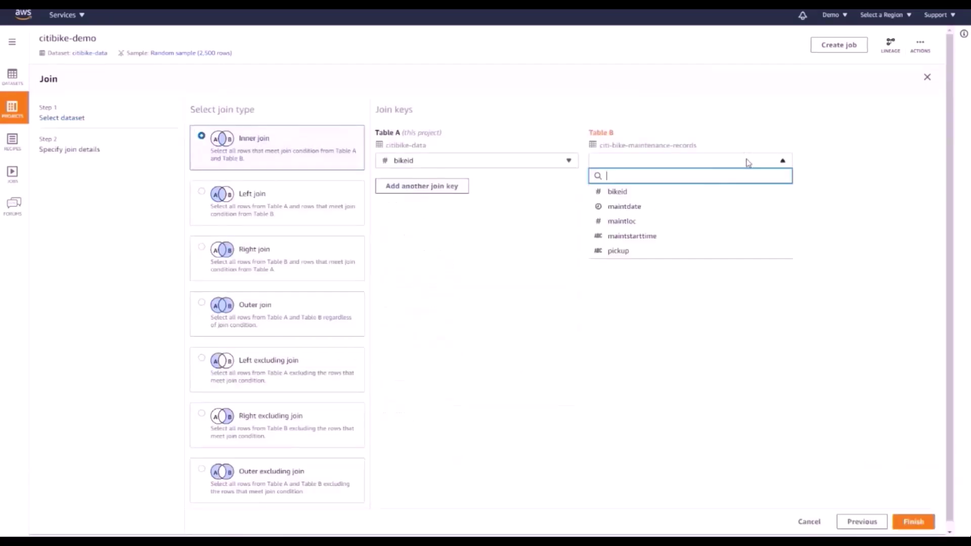
{"action": "left_click", "coordinate": [715, 196]}
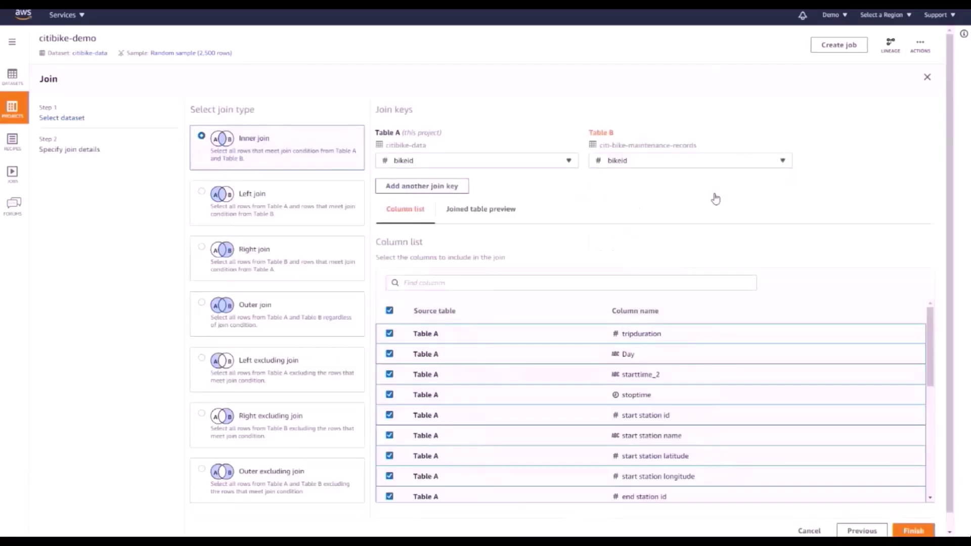
{"action": "left_click", "coordinate": [910, 531]}
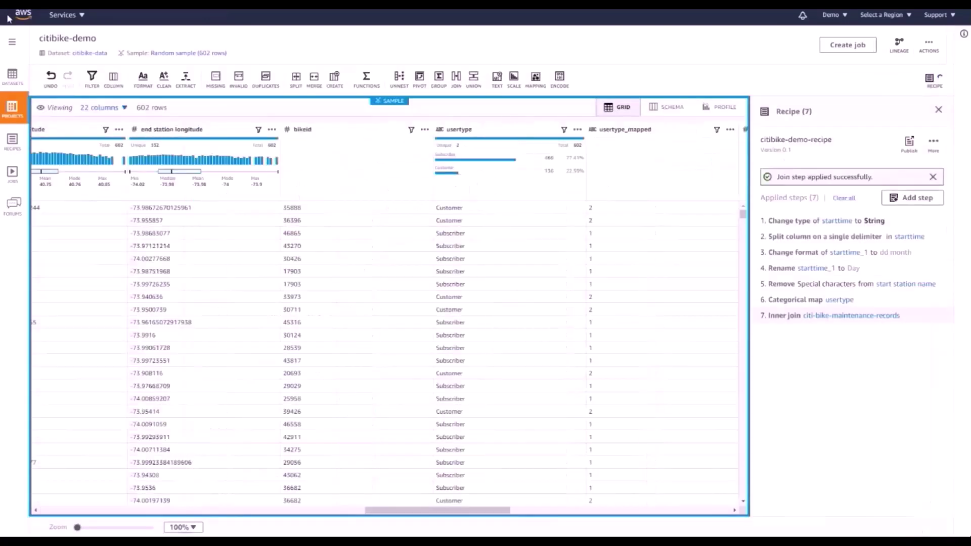
{"action": "left_click_drag", "start_coordinate": [418, 511], "coordinate": [654, 515]}
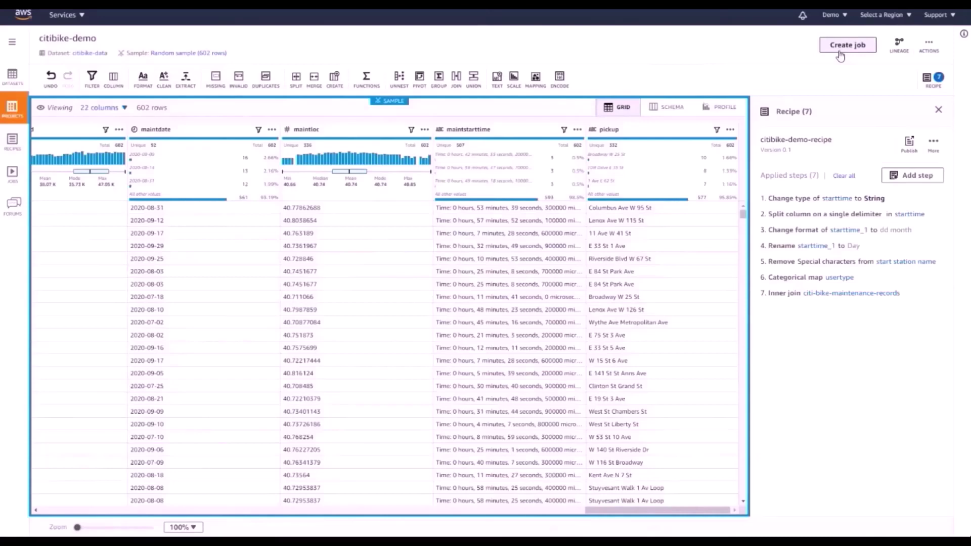
Step: Create a recipe job named citibike-data with a CSV output written to s3://ruo/
{"action": "left_click", "coordinate": [847, 45]}
{"action": "type", "text": "citibike-data"}
{"action": "left_click", "coordinate": [163, 389]}
{"action": "type", "text": "s3://ruo/"}
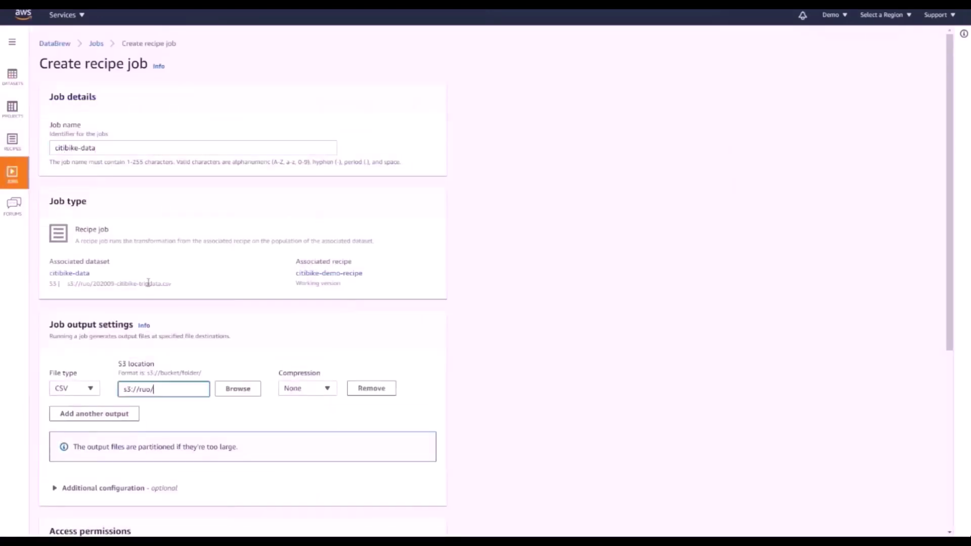
Step: Add a second job output in PARQUET format at s3://ruo/, then create and run the job
{"action": "left_click", "coordinate": [95, 415]}
{"action": "left_click", "coordinate": [94, 415]}
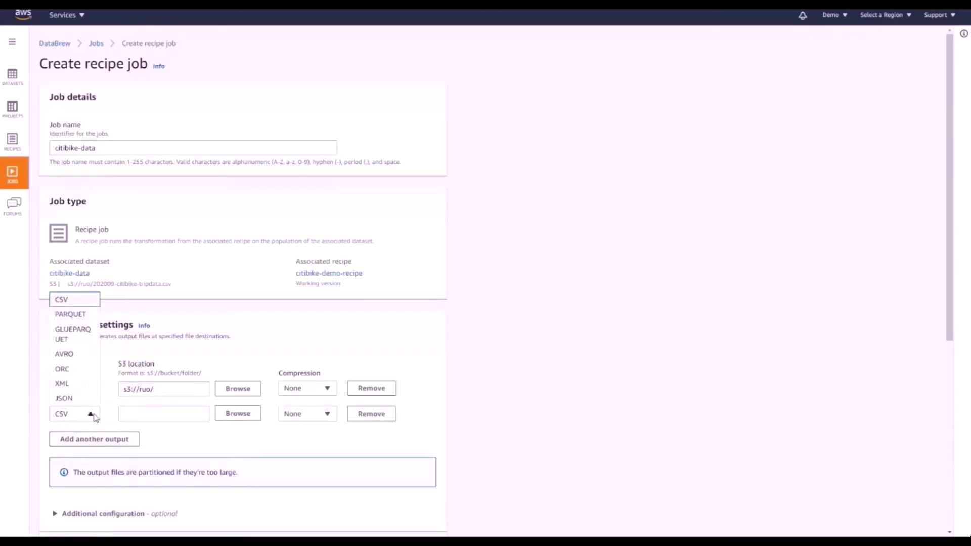
{"action": "left_click", "coordinate": [74, 314]}
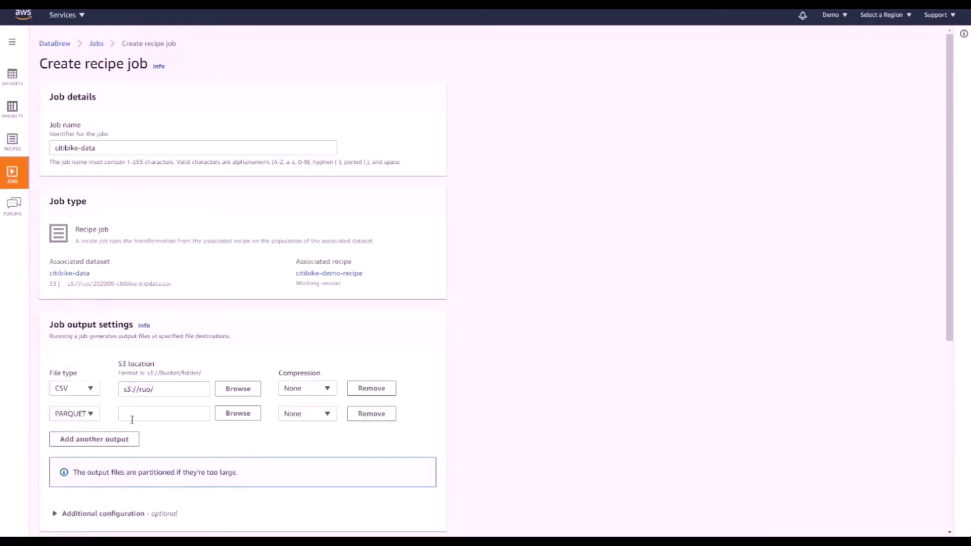
{"action": "left_click", "coordinate": [134, 414]}
{"action": "type", "text": "s3://ruo/"}
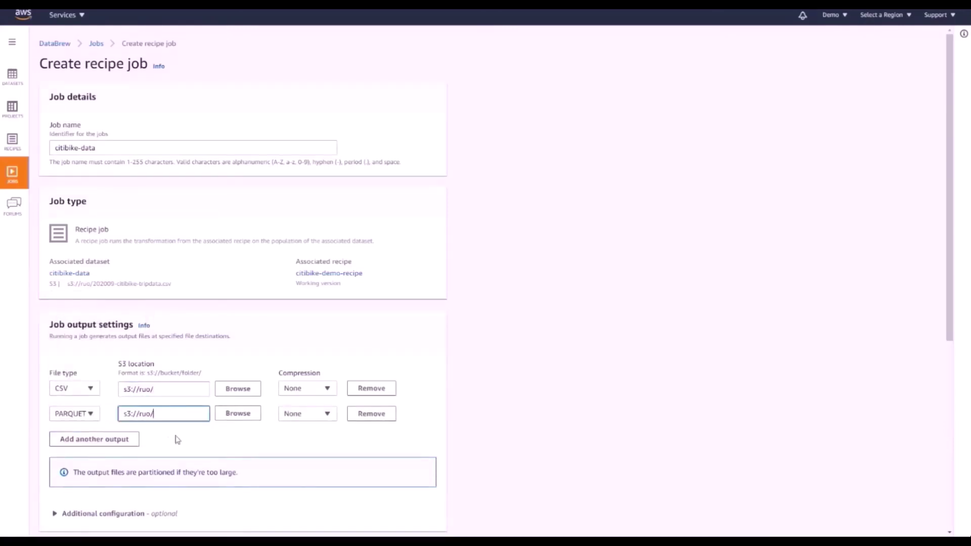
{"action": "scroll", "coordinate": [177, 440], "scroll_direction": "down", "scroll_amount": 3}
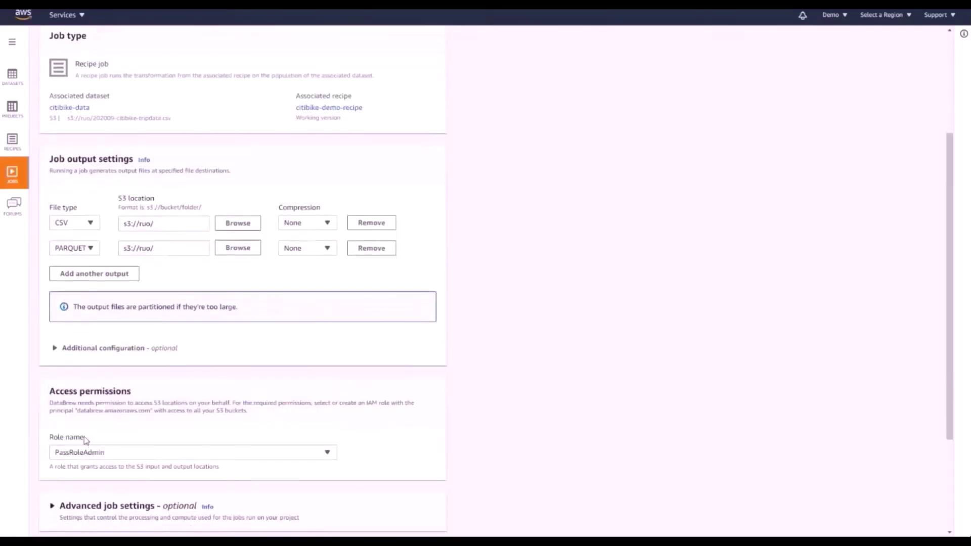
{"action": "scroll", "coordinate": [754, 481], "scroll_direction": "down", "scroll_amount": 3}
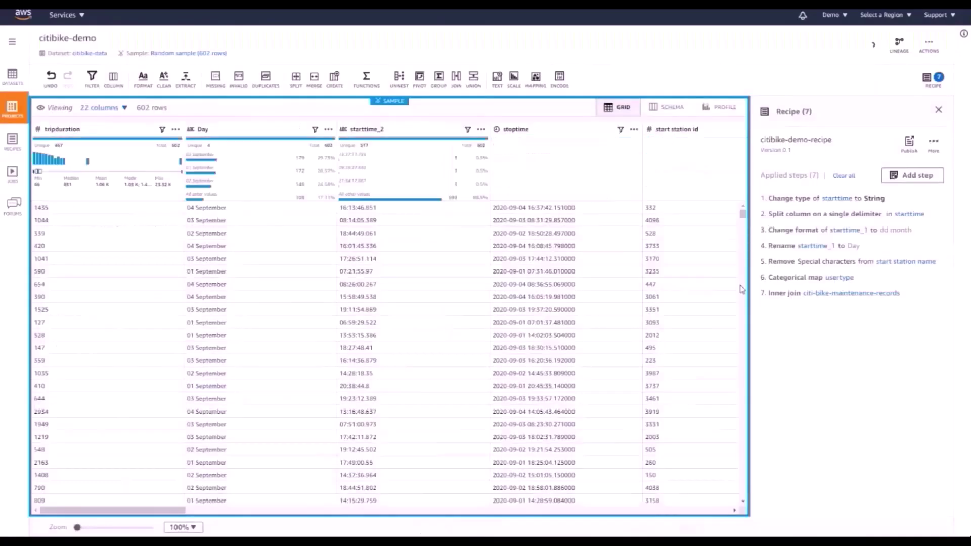
Step: Publish the citibike-demo-recipe without a version description and open the list of published recipes
{"action": "left_click", "coordinate": [909, 144]}
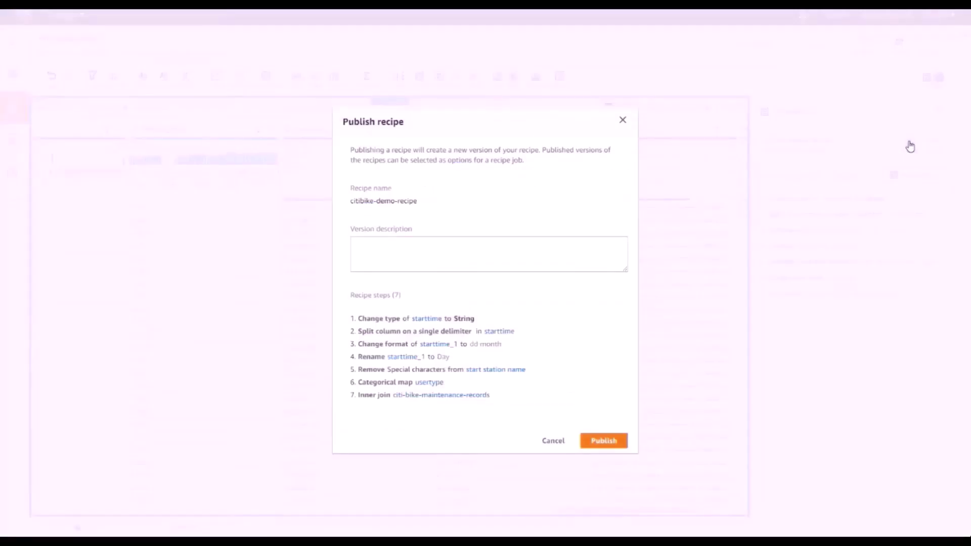
{"action": "left_click", "coordinate": [613, 442]}
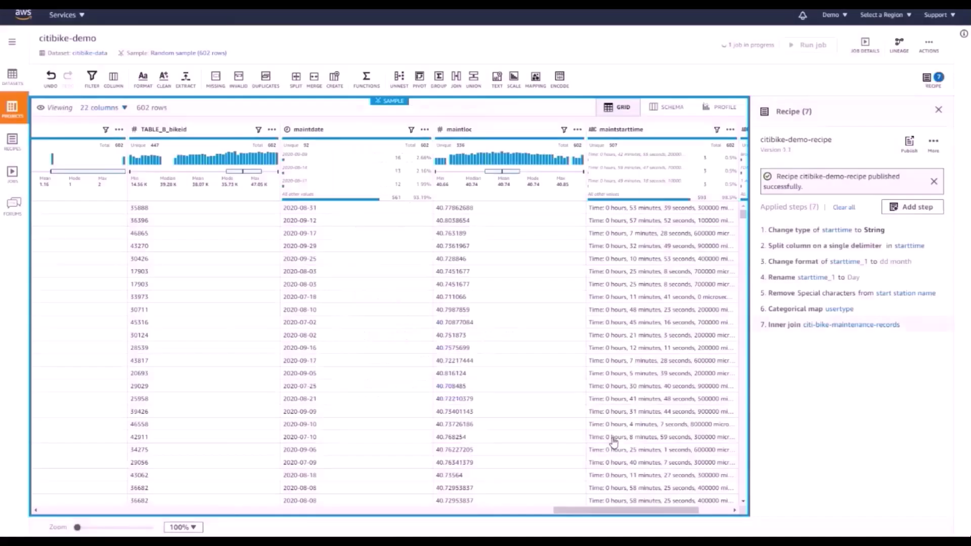
{"action": "left_click", "coordinate": [12, 142]}
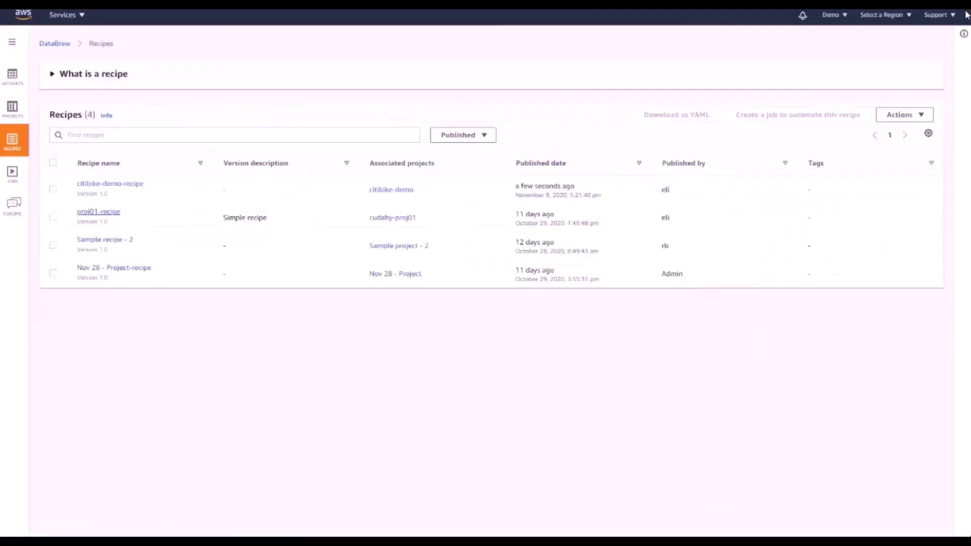